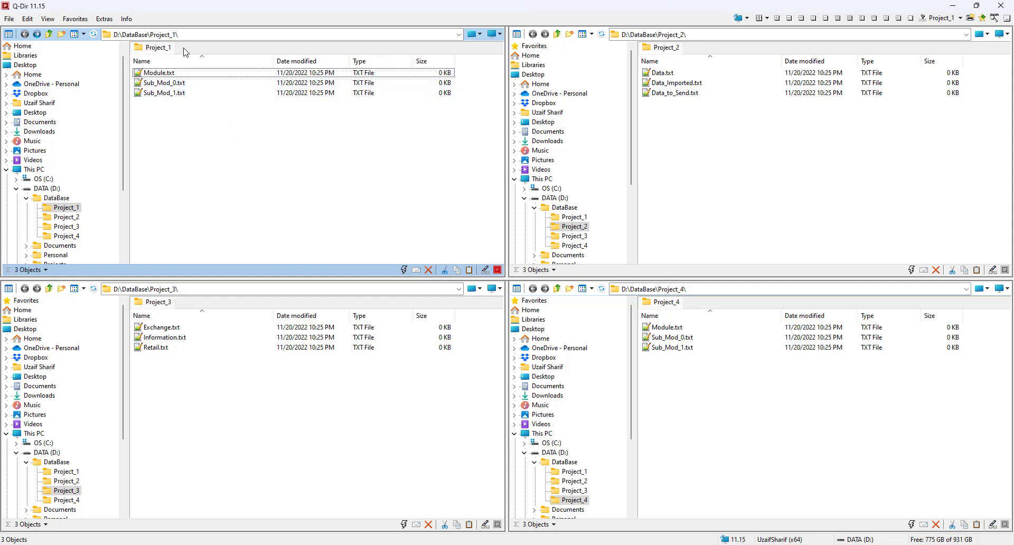
# Open a new tab in the Project_1 pane and close it, duplicate the Project_1 tab and close the duplicate
pyautogui.hotkey('ctrl', 't')
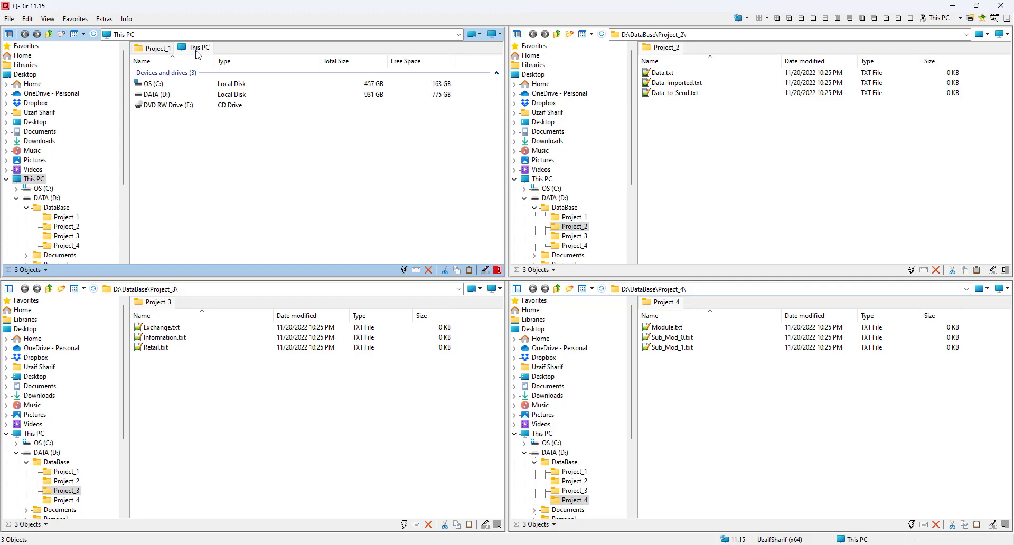
pyautogui.hotkey('ctrl', 'w')
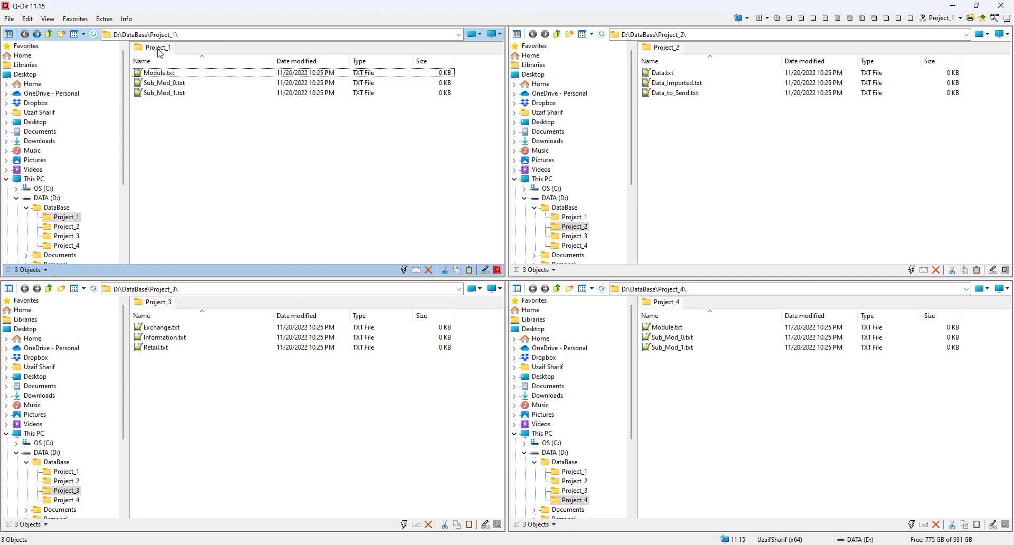
pyautogui.hotkey('ctrl', 'k')
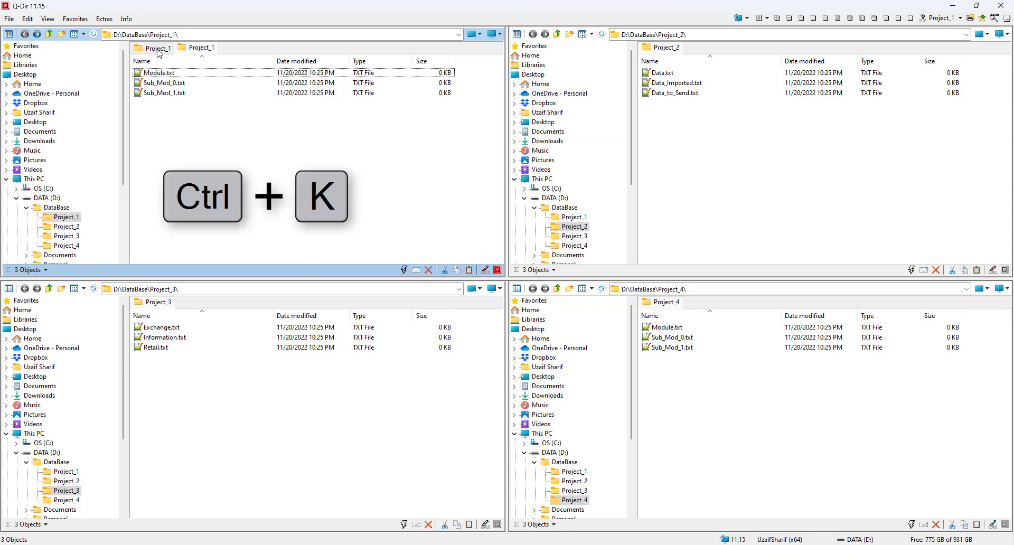
pyautogui.doubleClick(200, 49)
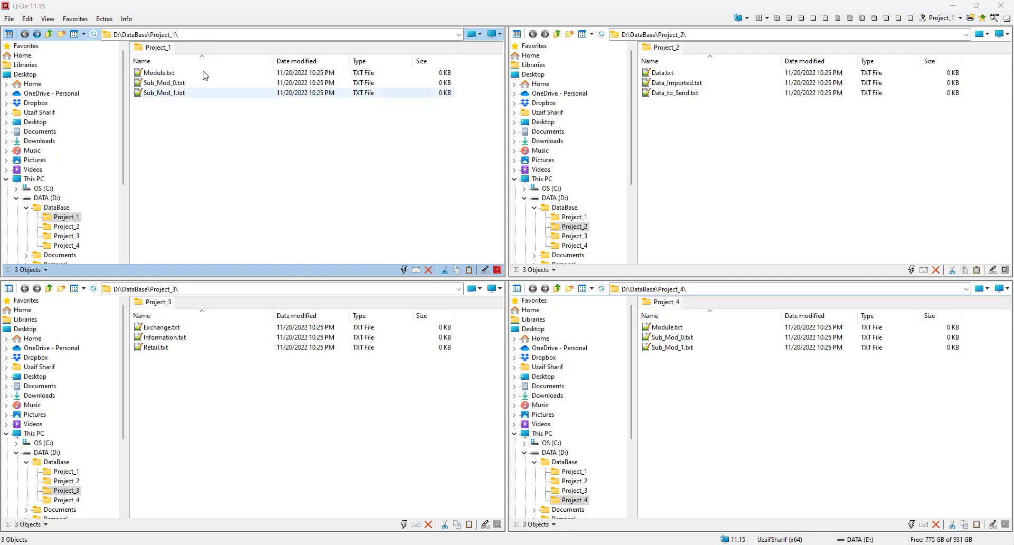
pyautogui.click(9, 19)
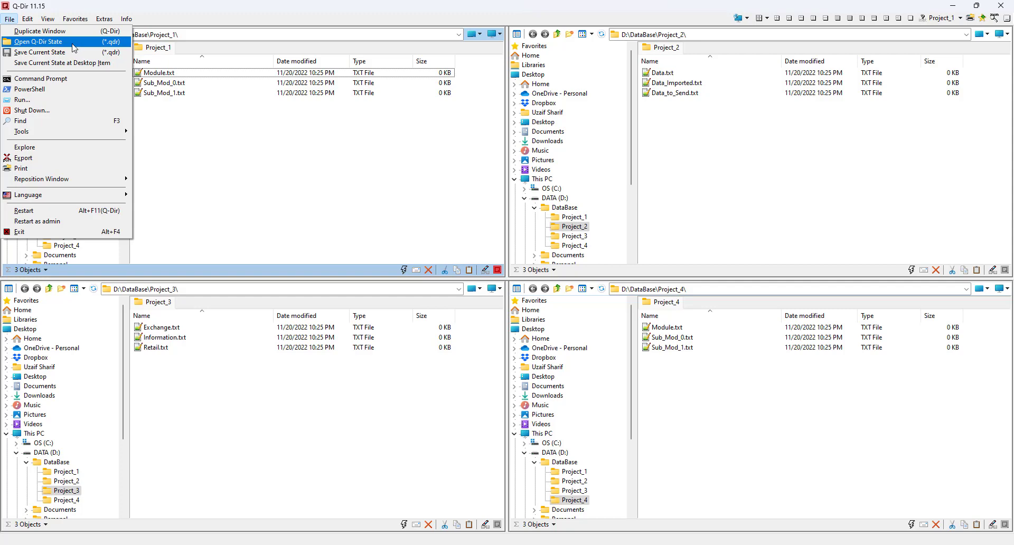
pyautogui.click(211, 165)
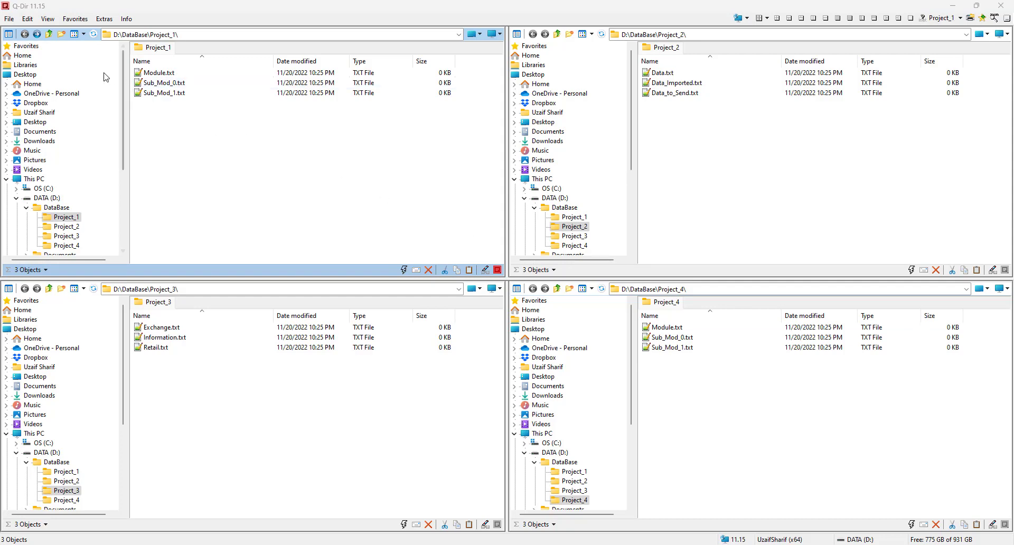
# Save the current four-pane layout as a Q-Dir state file named Test
pyautogui.click(7, 21)
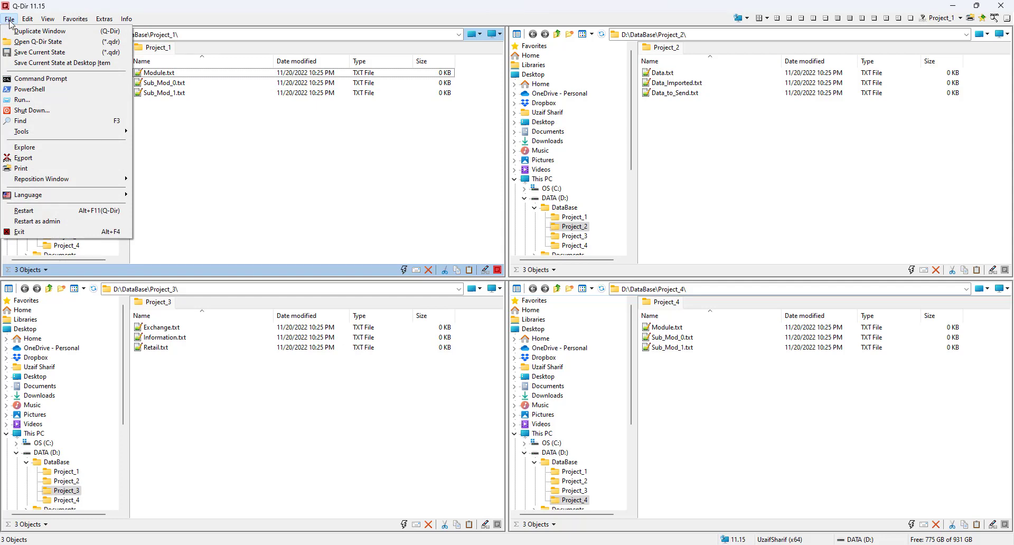
pyautogui.click(69, 55)
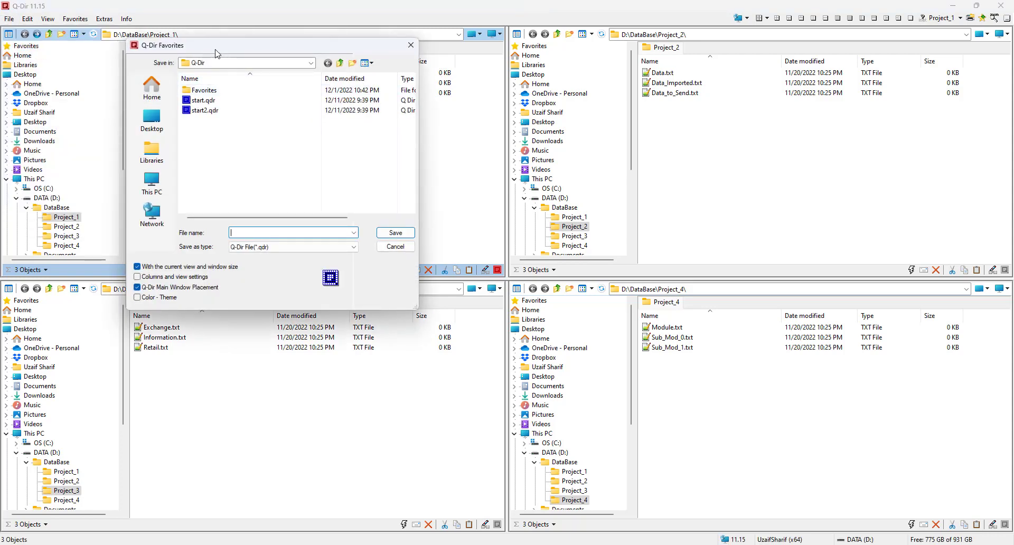
pyautogui.moveTo(217, 53); pyautogui.dragTo(282, 97)
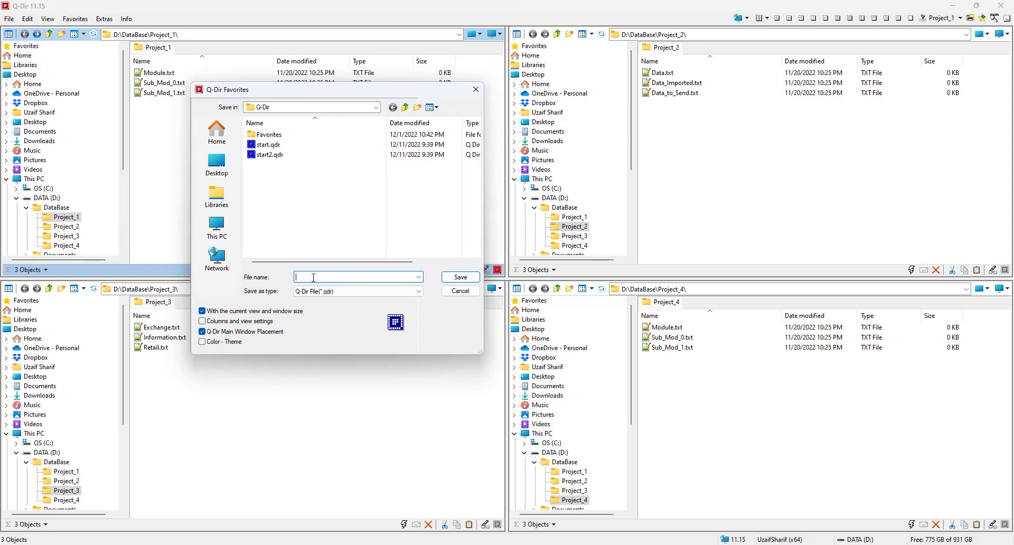
pyautogui.write('Test')
pyautogui.click(447, 277)
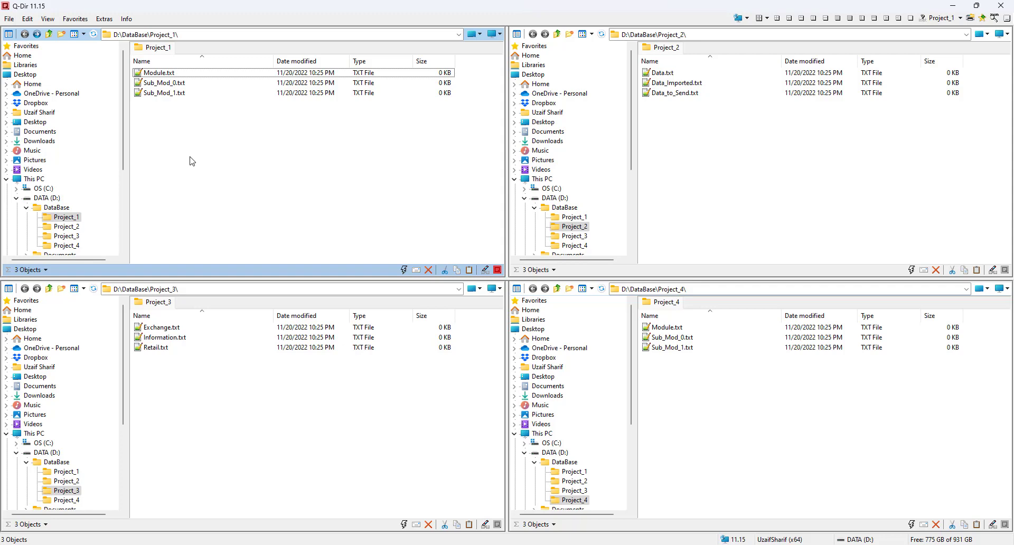
# Open DataSet_1 from New_Project_Just_Came_Up in the Project_1 pane and DataSet_2 in the Project_2 pane
pyautogui.scroll(-2, 70, 226)
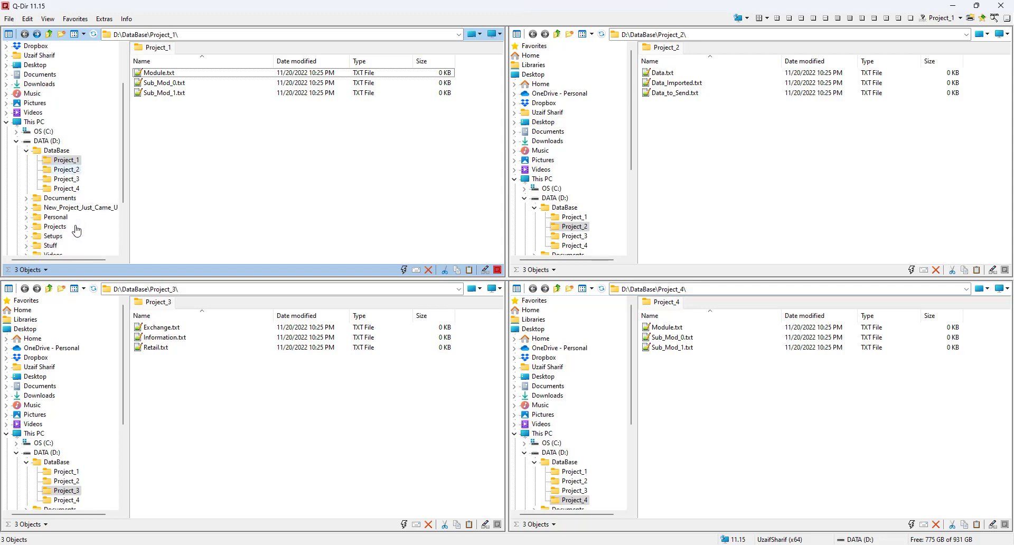
pyautogui.click(69, 208)
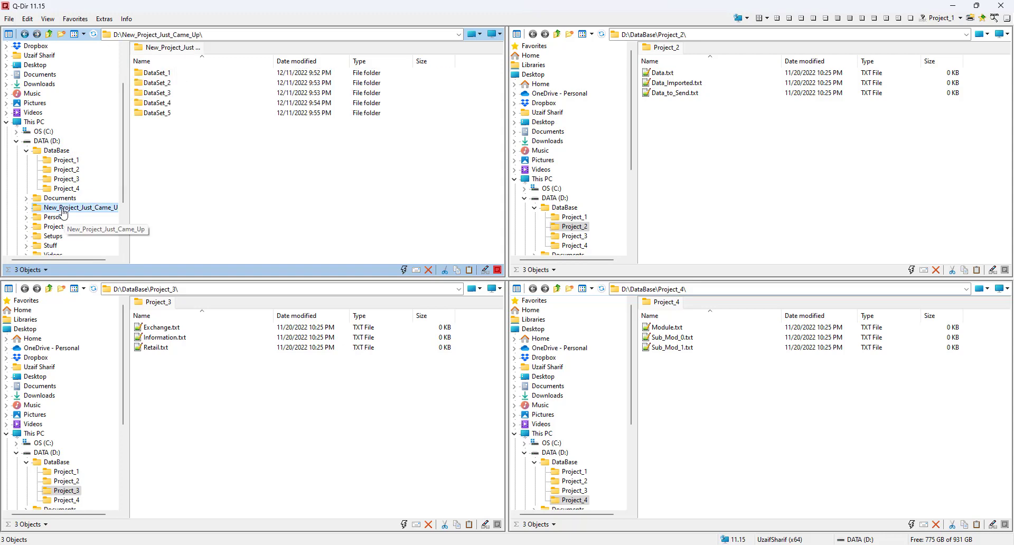
pyautogui.doubleClick(172, 77)
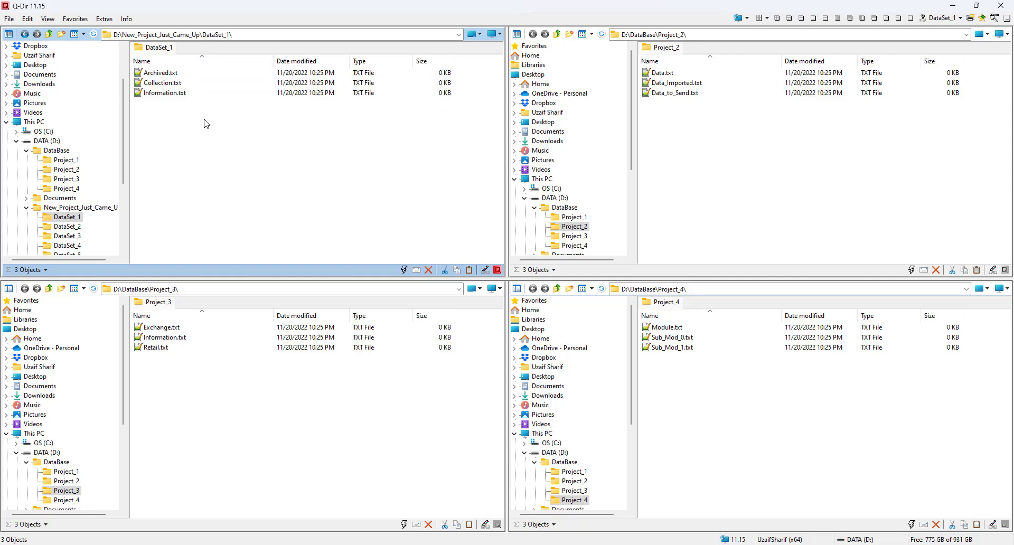
pyautogui.scroll(-1, 588, 236)
pyautogui.click(589, 237)
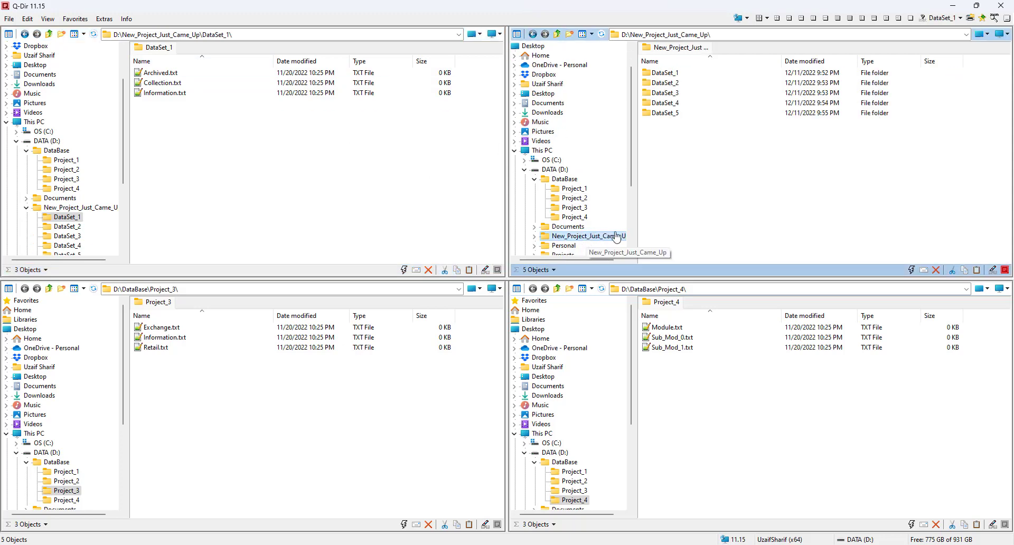
pyautogui.doubleClick(677, 83)
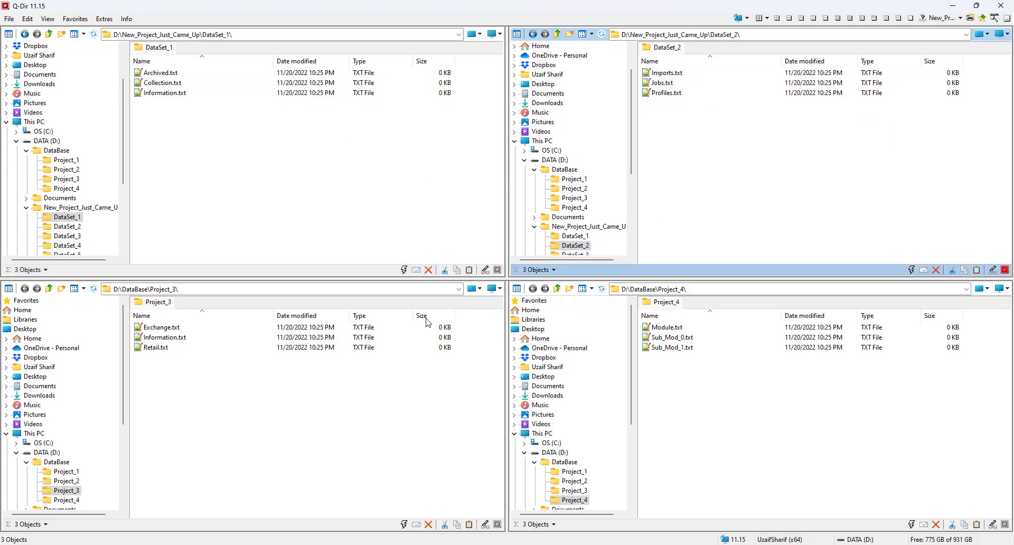
# Open DataSet_3 from New_Project_Just_Came_Up in the Project_3 pane and DataSet_4 in the Project_4 pane
pyautogui.scroll(-2, 89, 457)
pyautogui.click(80, 462)
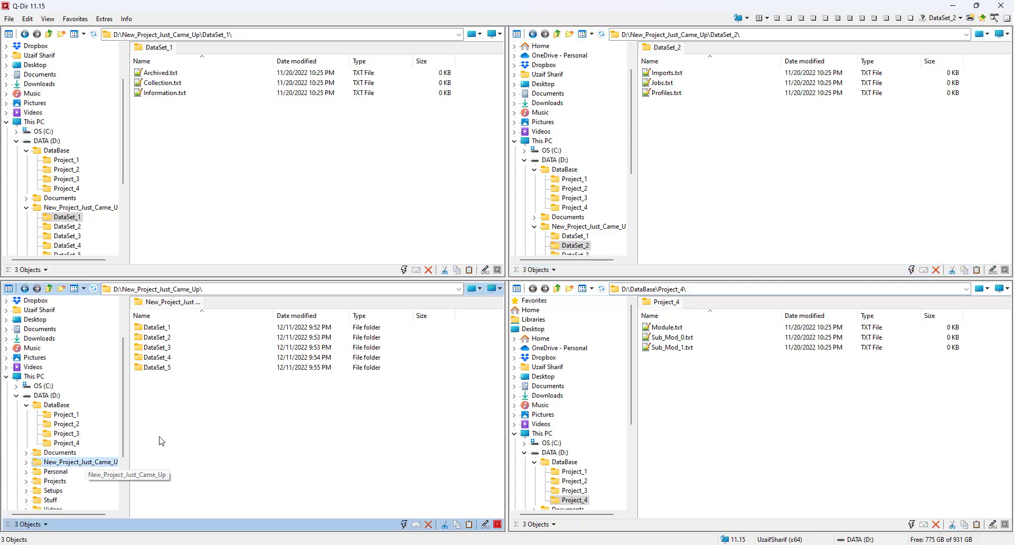
pyautogui.doubleClick(170, 349)
pyautogui.scroll(-1, 608, 418)
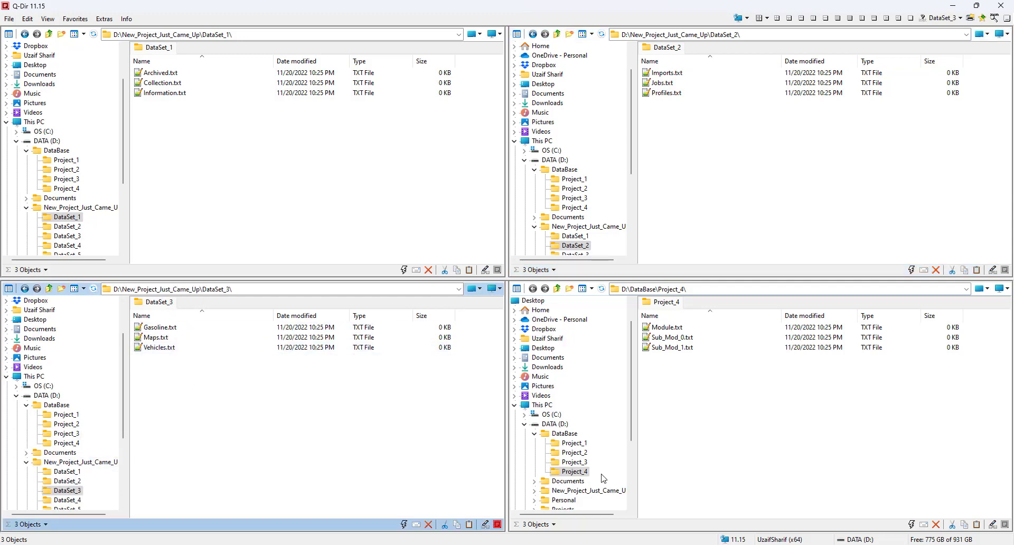
pyautogui.click(580, 491)
pyautogui.doubleClick(676, 359)
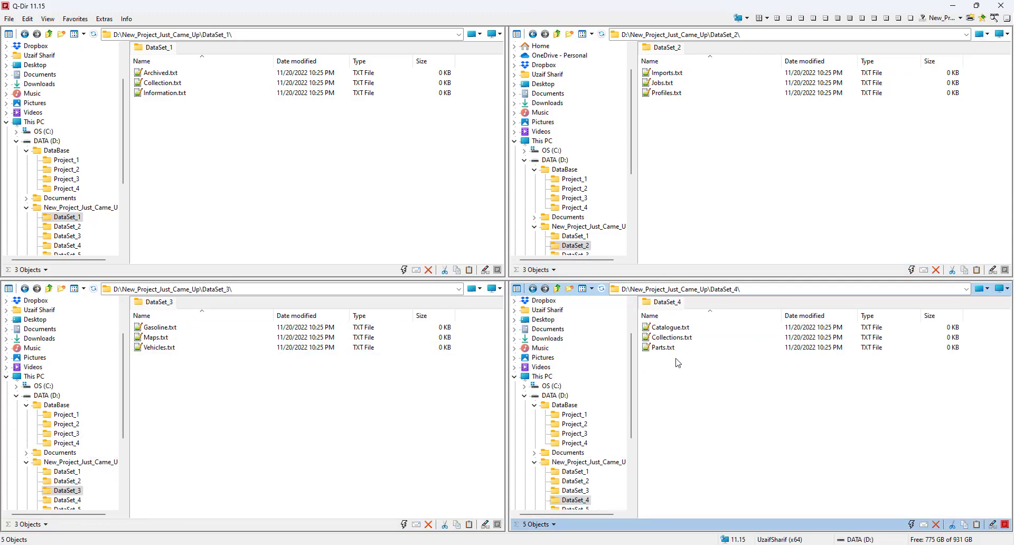
# Add a tab beside DataSet_4 and show the DataSet_5 folder in it
pyautogui.doubleClick(696, 304)
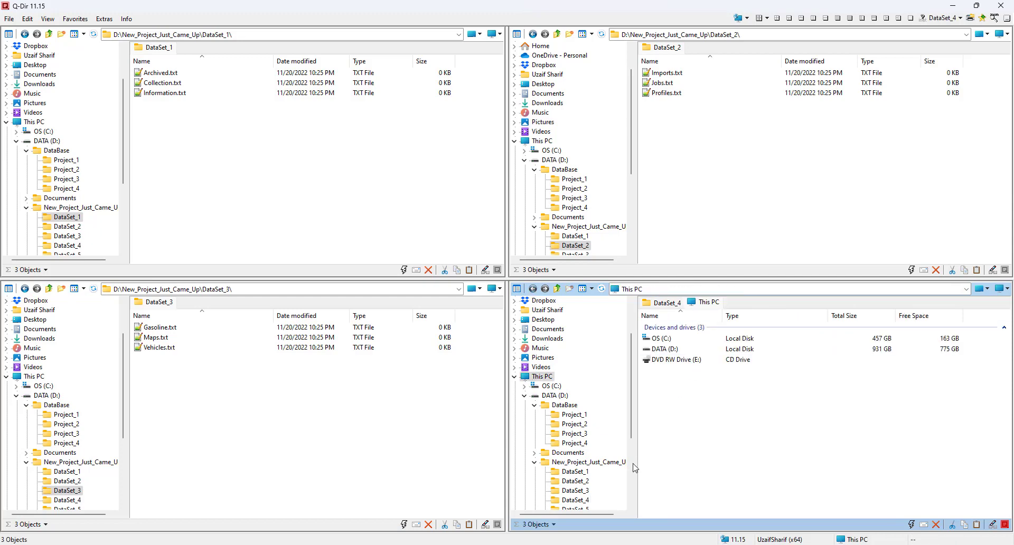
pyautogui.scroll(-1, 594, 507)
pyautogui.click(579, 481)
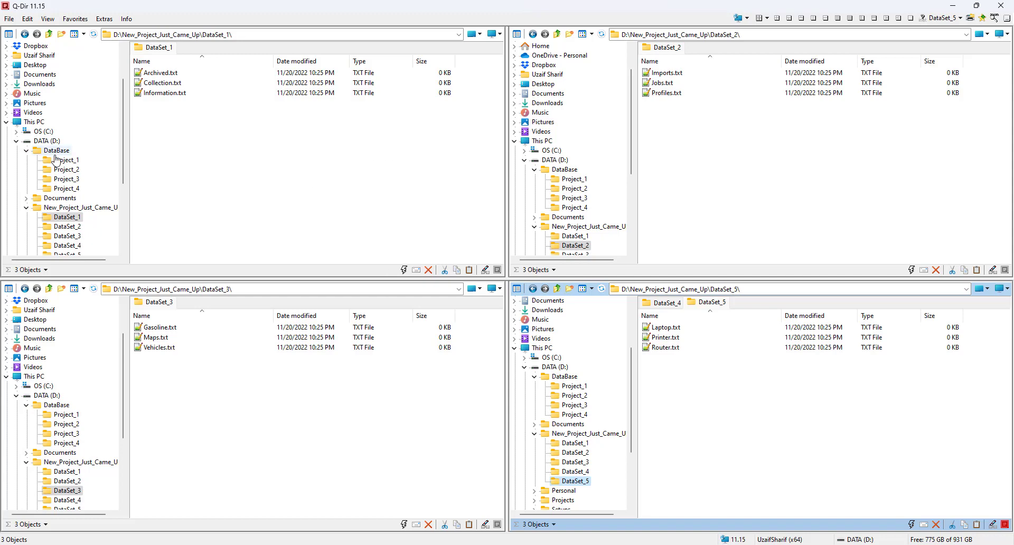
# Load the saved Q-Dir state file Test.qdr to restore the four project folders
pyautogui.click(12, 20)
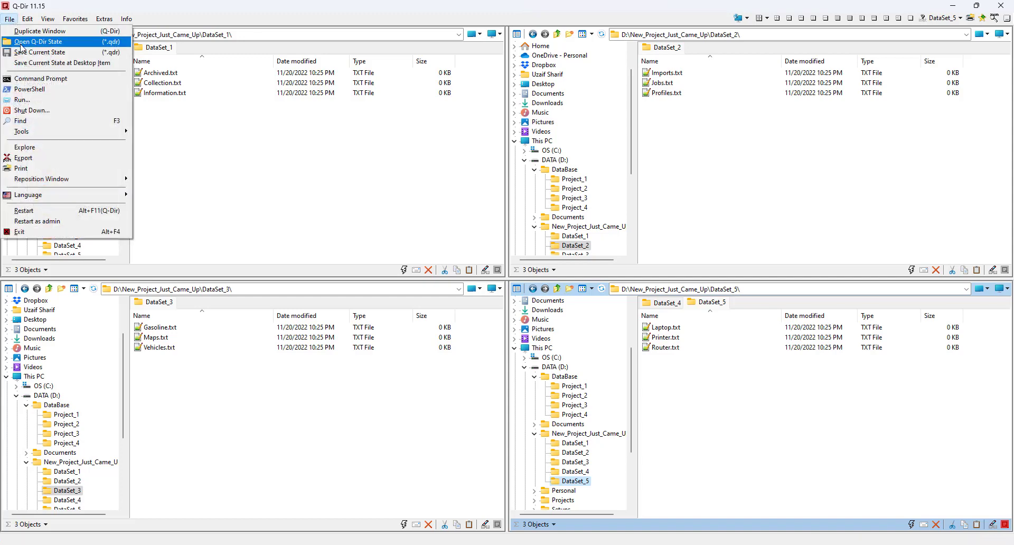
pyautogui.click(21, 47)
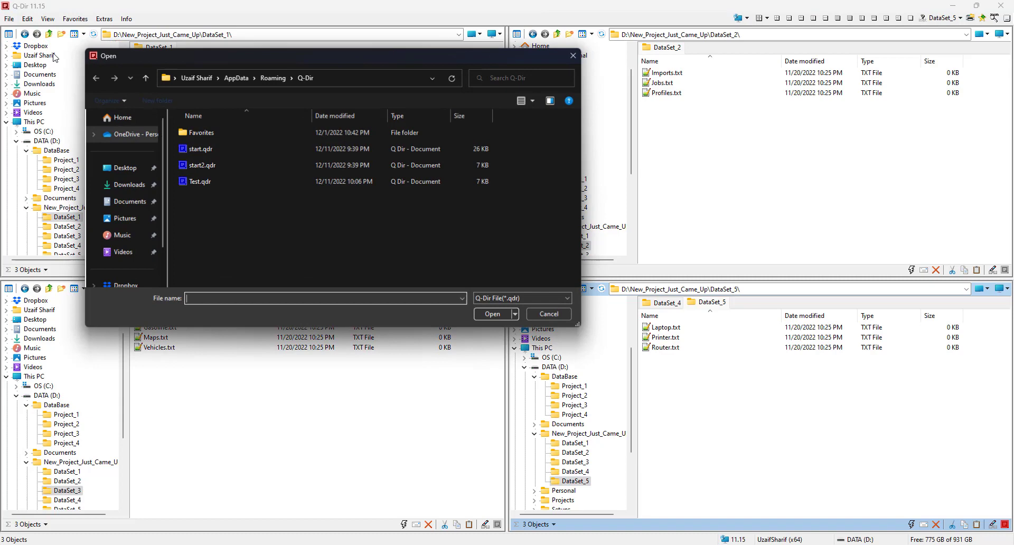
pyautogui.click(215, 181)
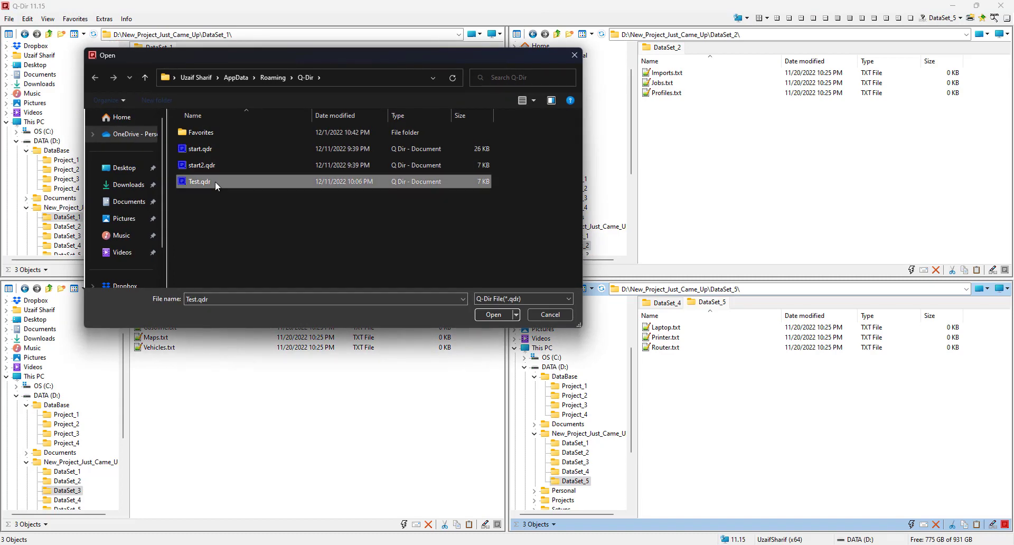
pyautogui.click(497, 315)
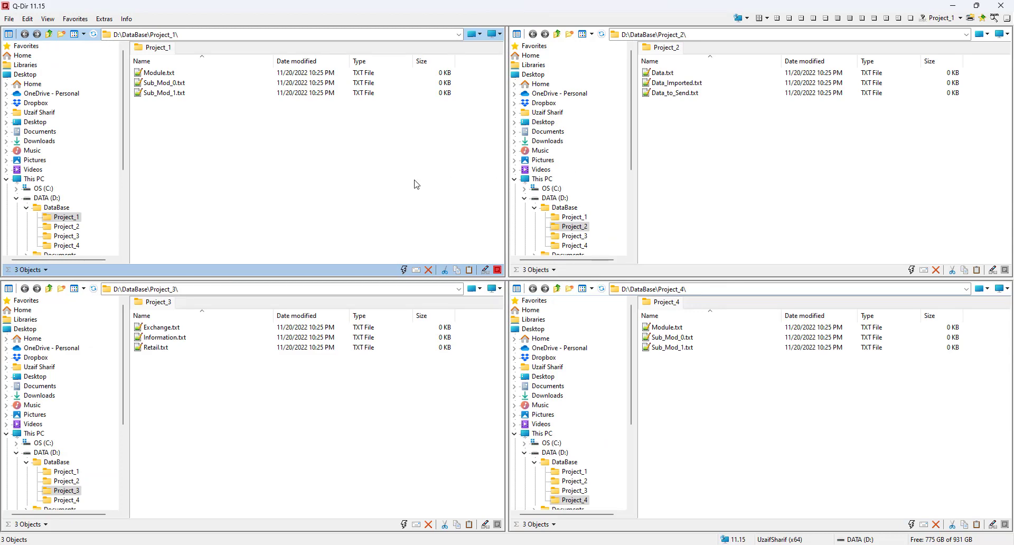
# Open the four project folders in separate File Explorer windows with Explore, and close all those windows
pyautogui.click(9, 20)
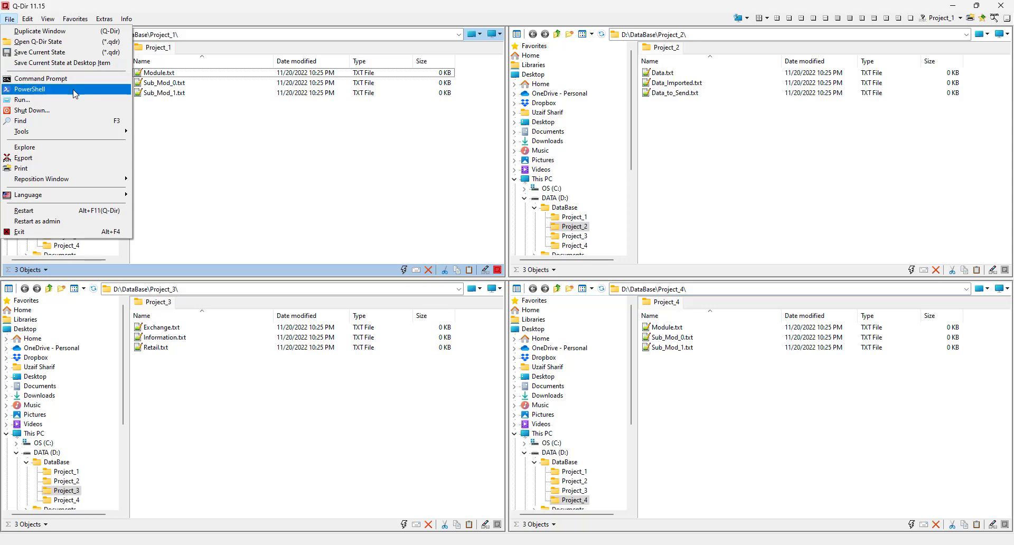
pyautogui.click(67, 150)
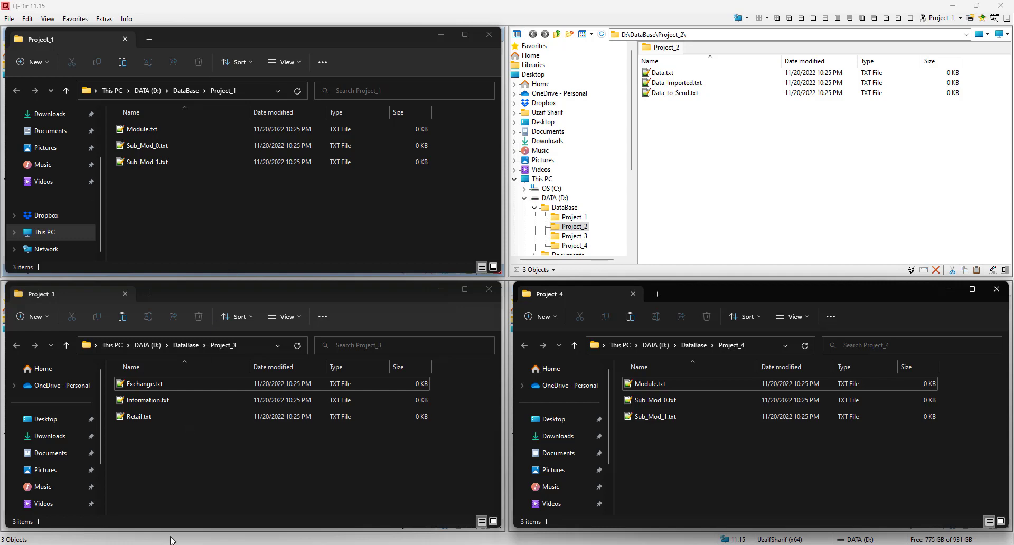
pyautogui.moveTo(171, 539)
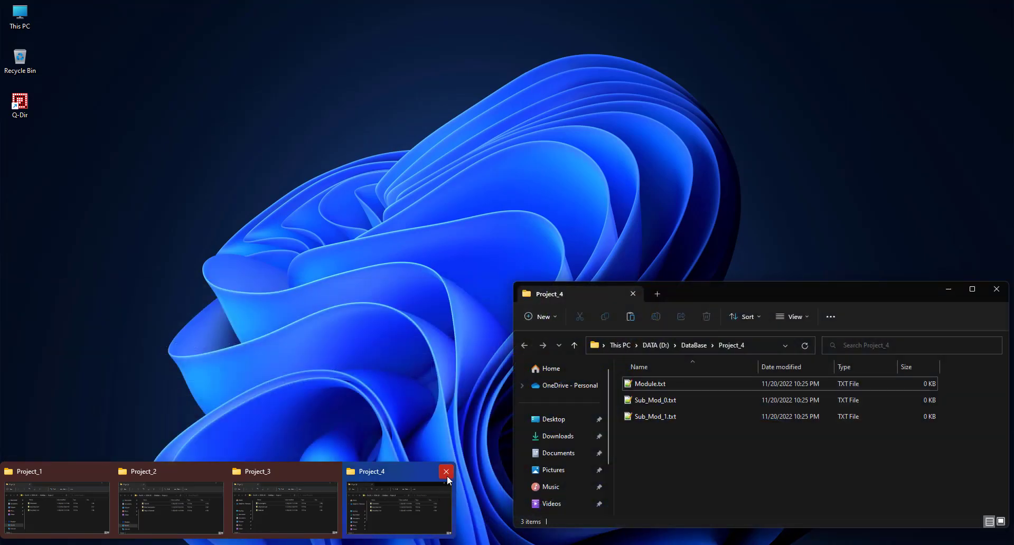
pyautogui.click(446, 472)
pyautogui.click(333, 472)
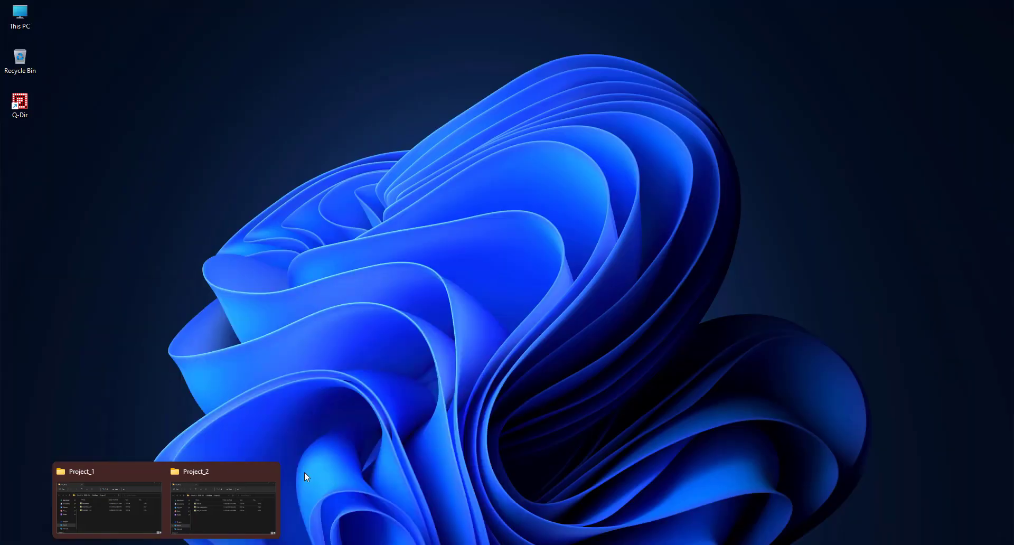
pyautogui.click(270, 472)
pyautogui.click(217, 472)
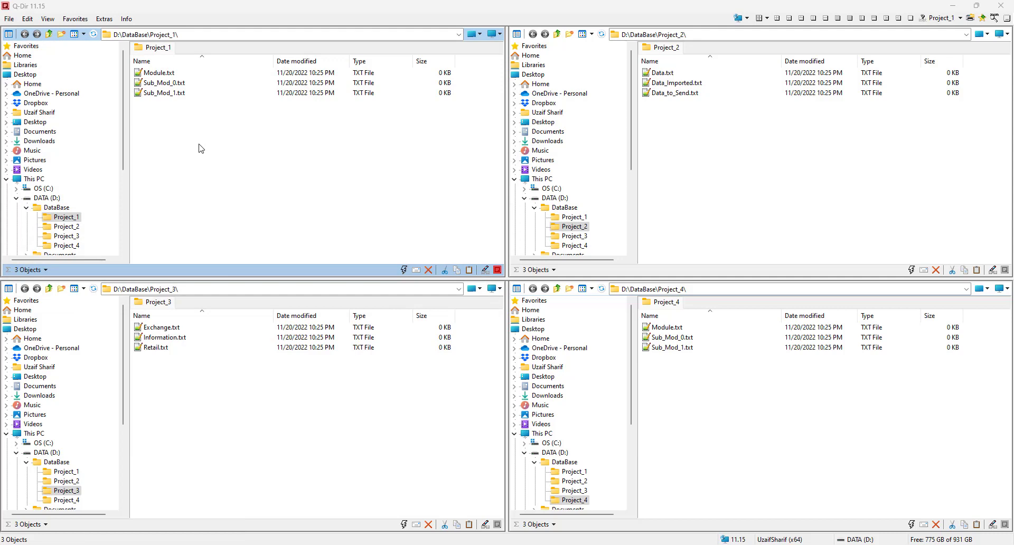
pyautogui.click(6, 21)
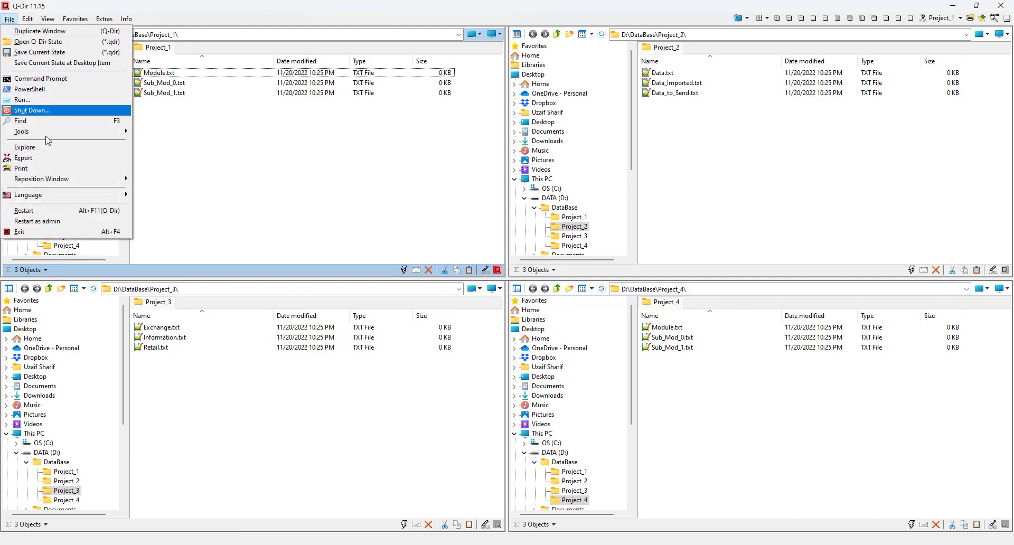
pyautogui.moveTo(55, 197)
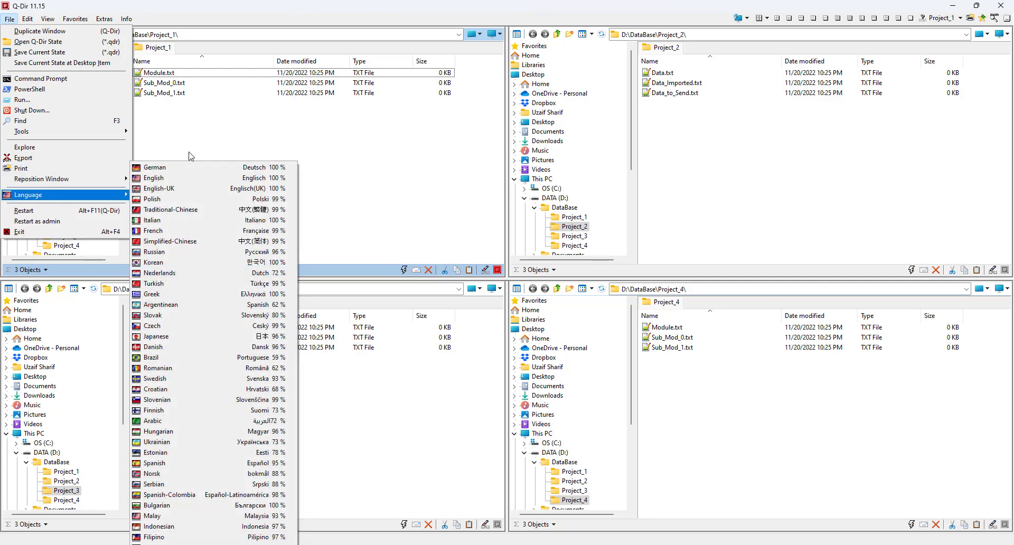
pyautogui.click(206, 142)
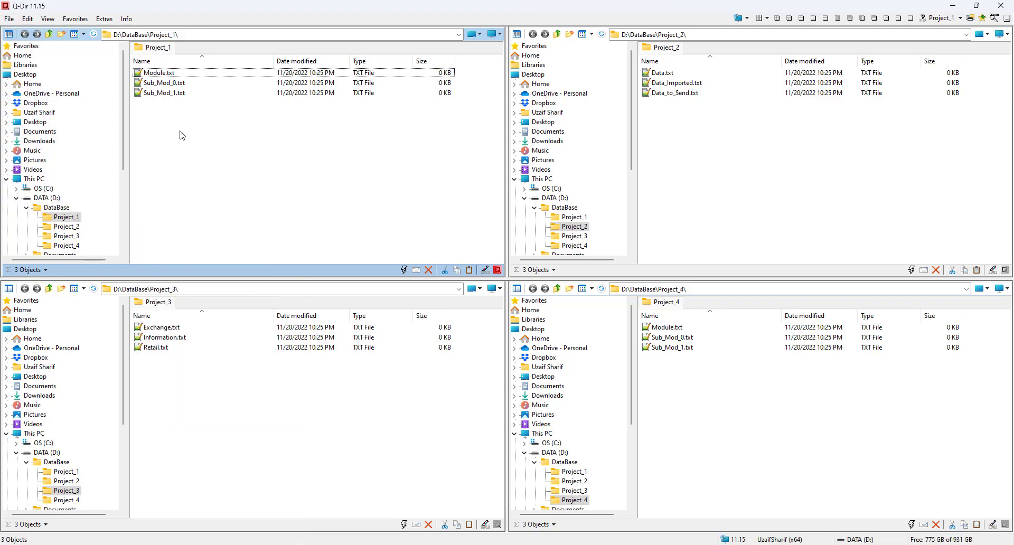
# Copy the path of the Project_1 folder and select the address text of its pane
pyautogui.click(27, 19)
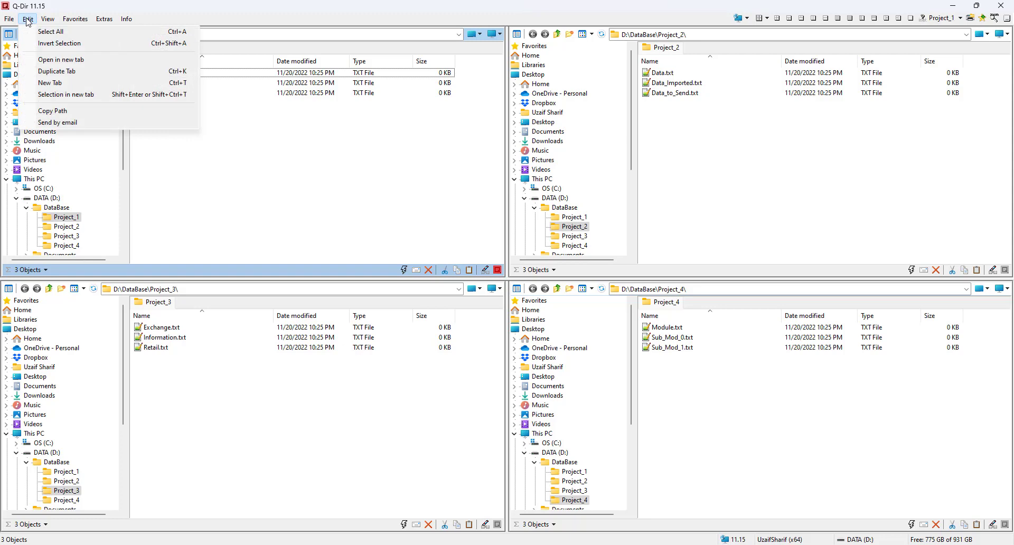
pyautogui.click(62, 111)
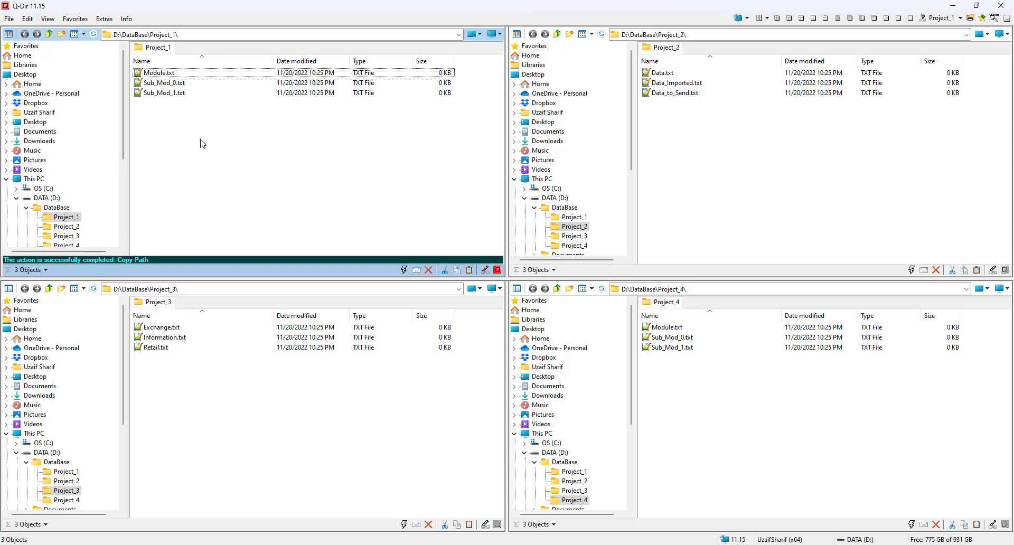
pyautogui.click(191, 35)
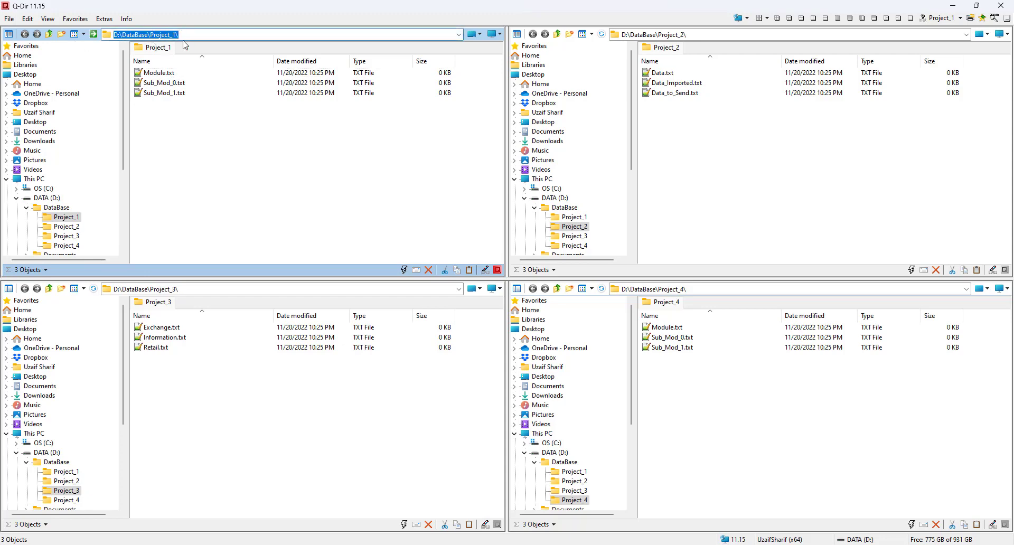
pyautogui.click(249, 180)
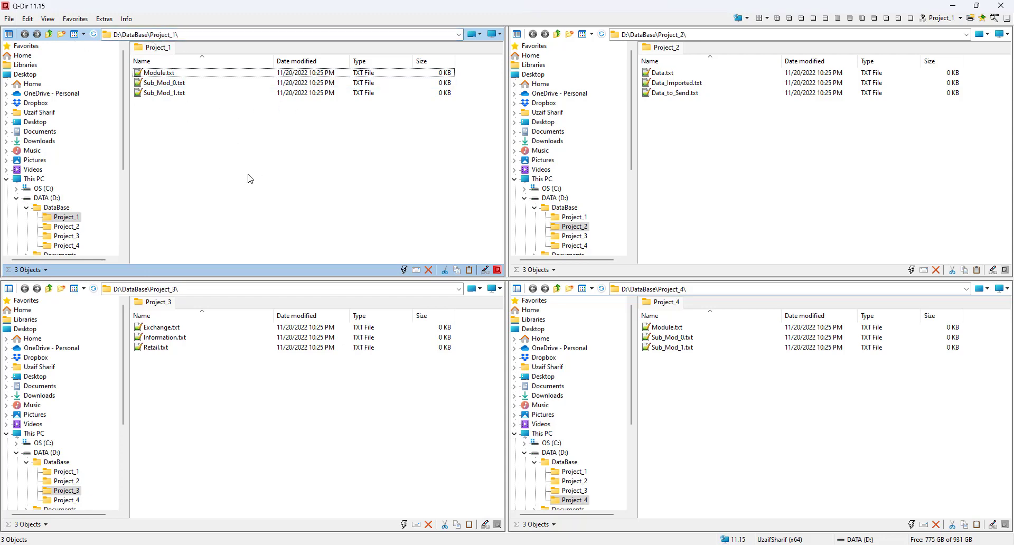
pyautogui.click(48, 19)
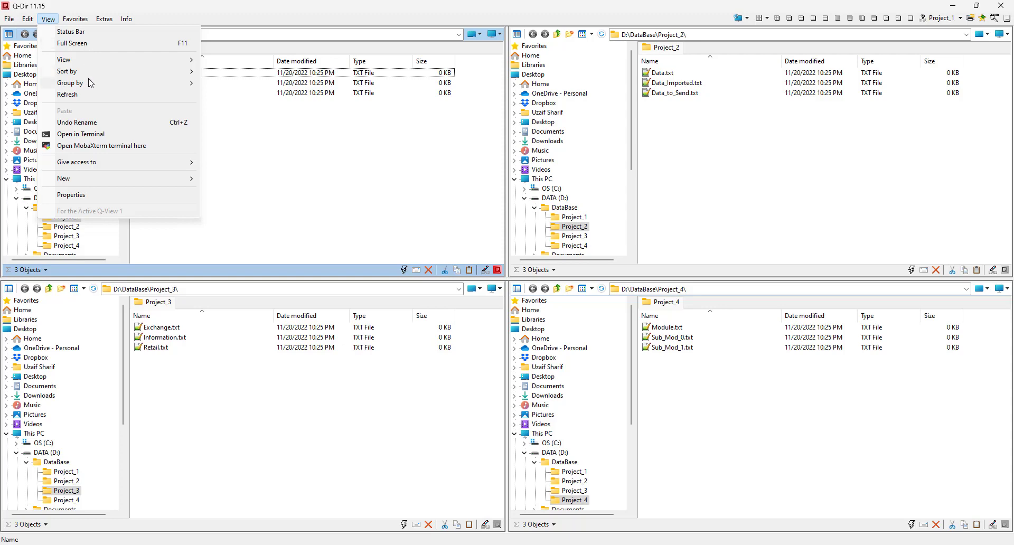
pyautogui.moveTo(100, 64)
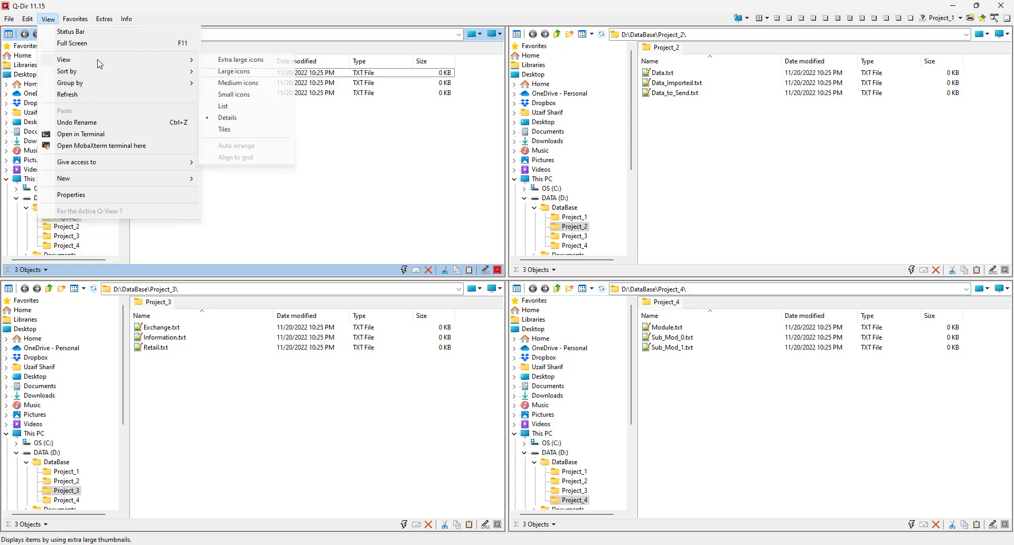
pyautogui.click(390, 154)
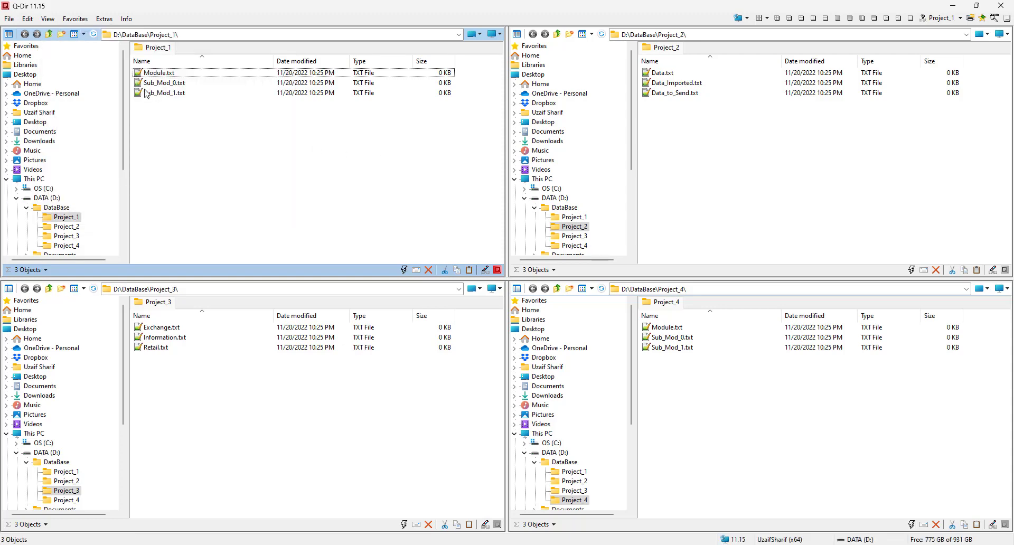
pyautogui.click(76, 20)
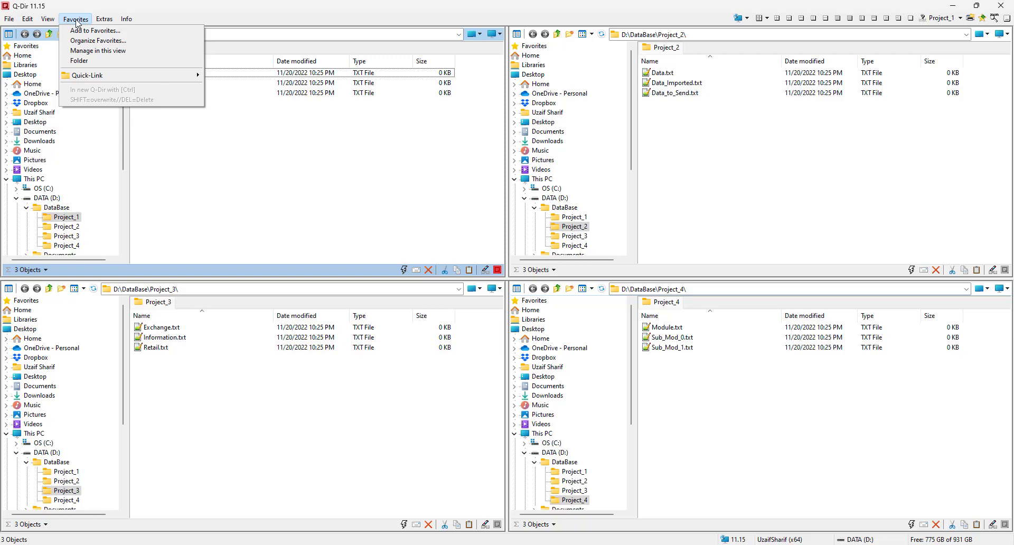
pyautogui.click(254, 136)
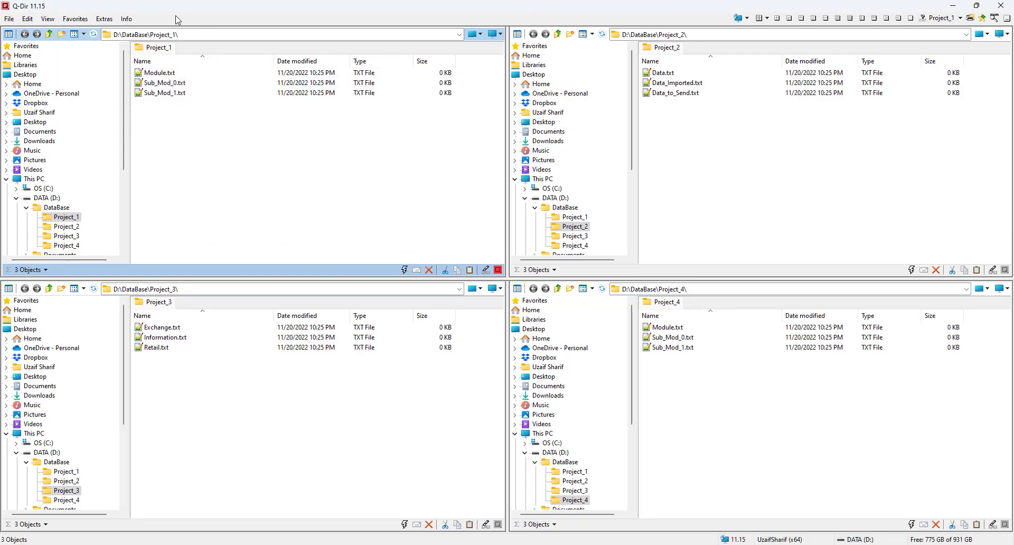
# Set Q-Dir to always open its window in the middle position
pyautogui.click(105, 19)
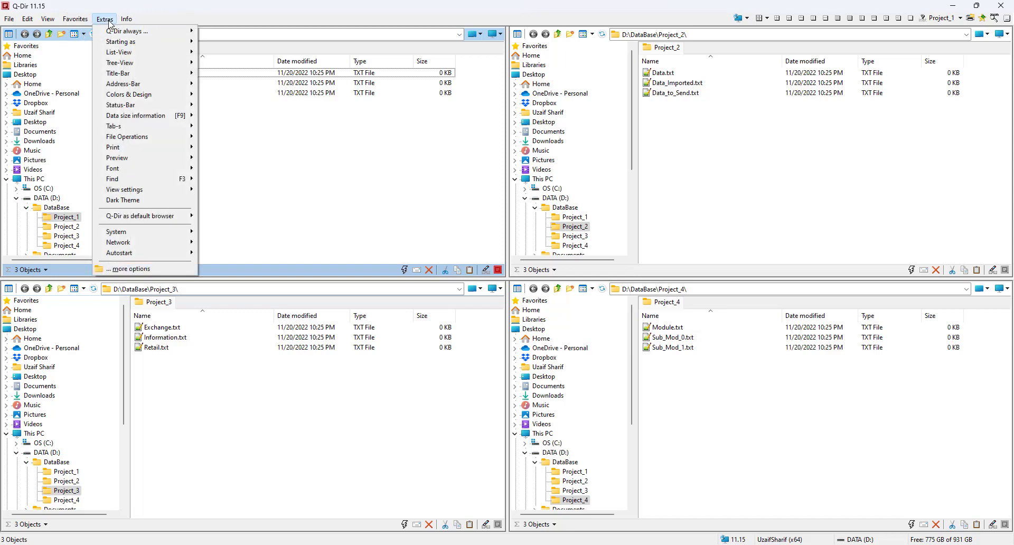
pyautogui.moveTo(143, 35)
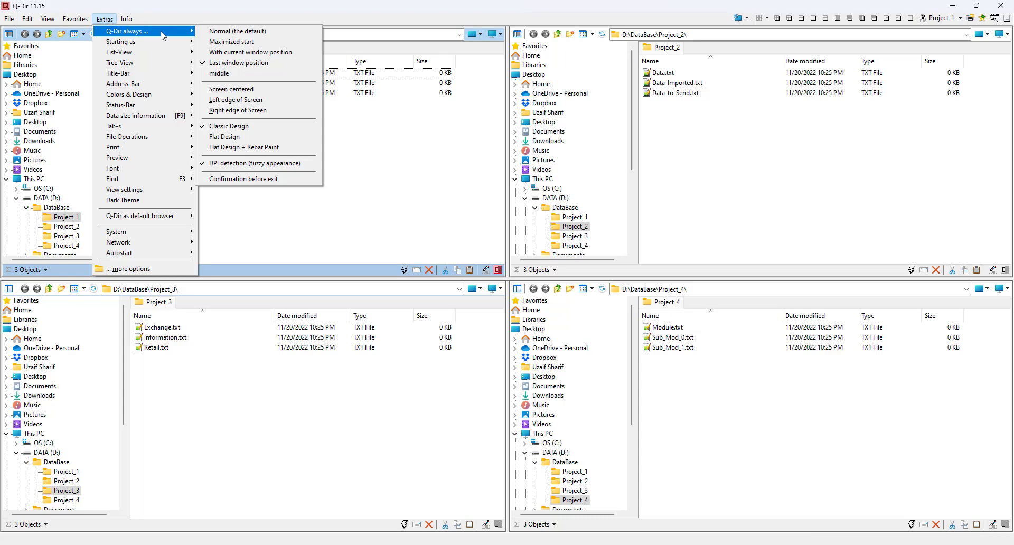
pyautogui.click(245, 74)
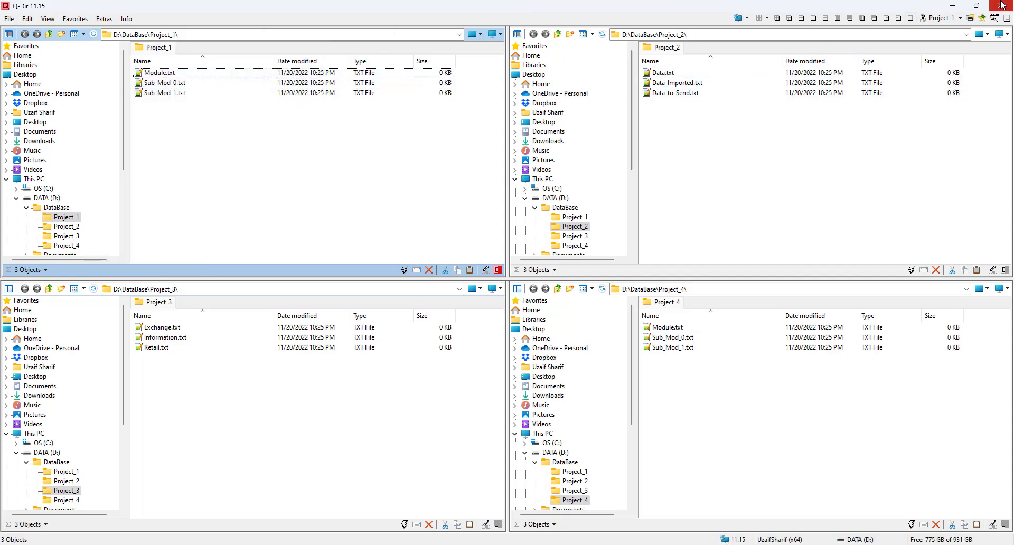
# Close Q-Dir, start it again from the desktop, and maximize its window
pyautogui.hotkey('alt', 'F4')
pyautogui.doubleClick(24, 103)
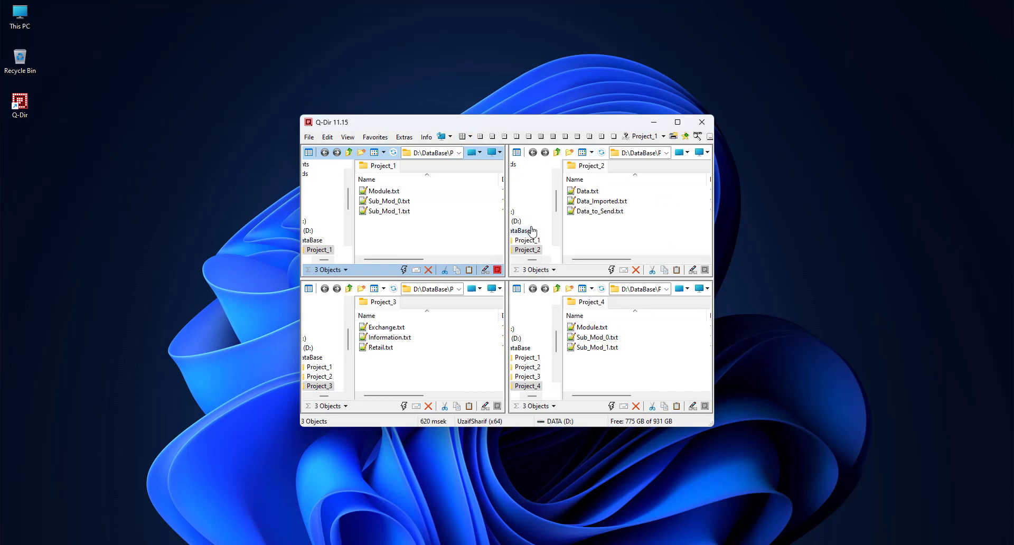
pyautogui.click(680, 123)
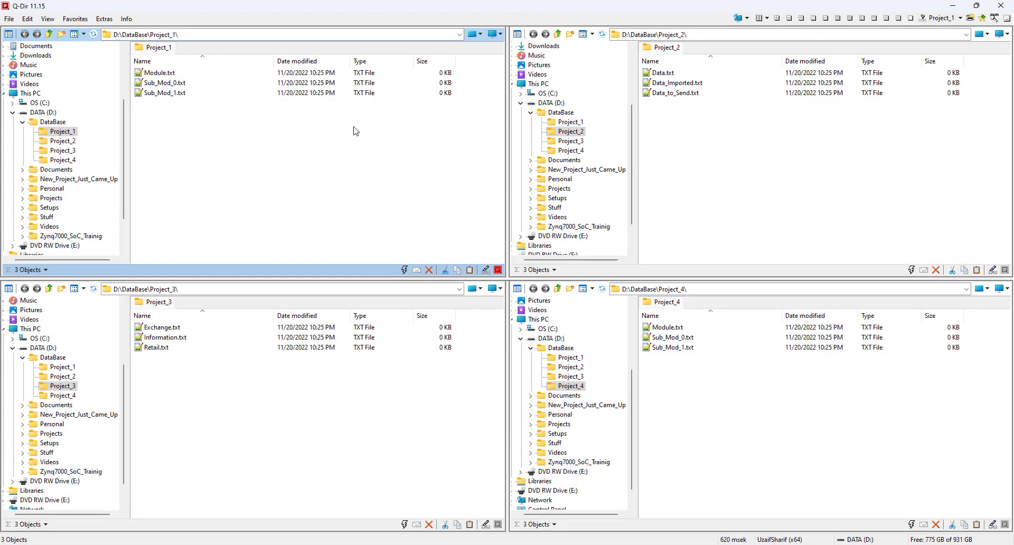
# Set Q-Dir to always open at the last window position
pyautogui.click(104, 20)
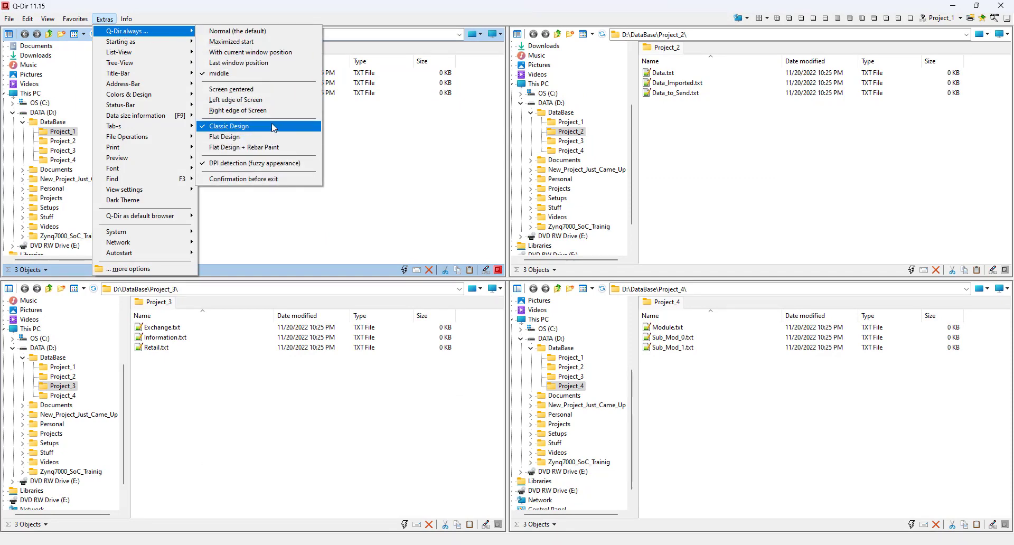
pyautogui.click(261, 66)
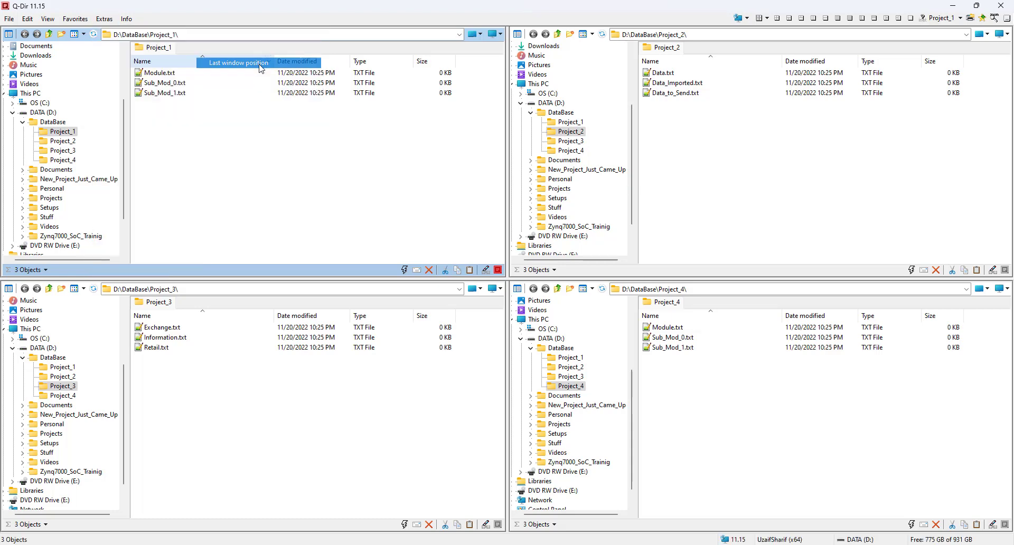
# Turn on grid lines for the file lists, and turn them off again
pyautogui.click(103, 22)
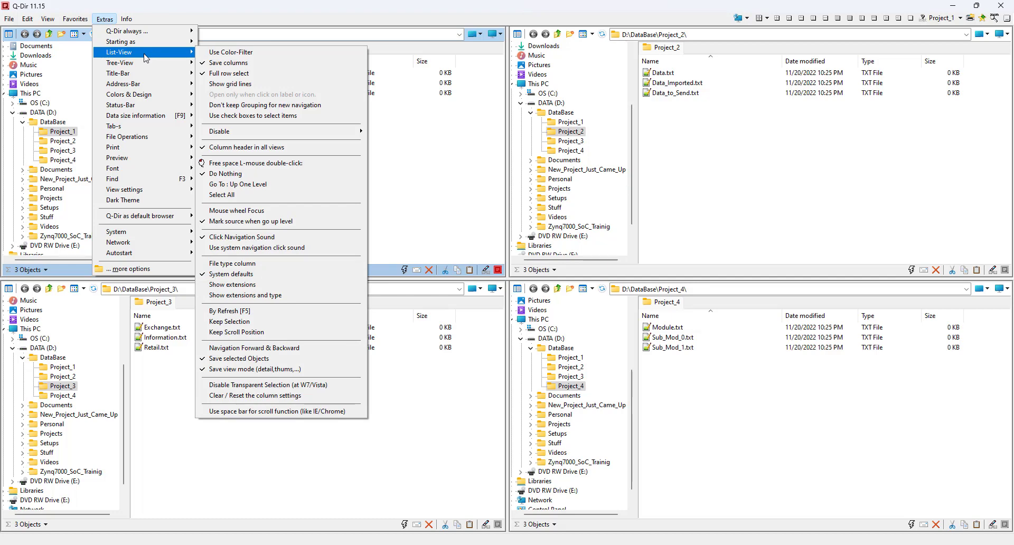
pyautogui.click(249, 85)
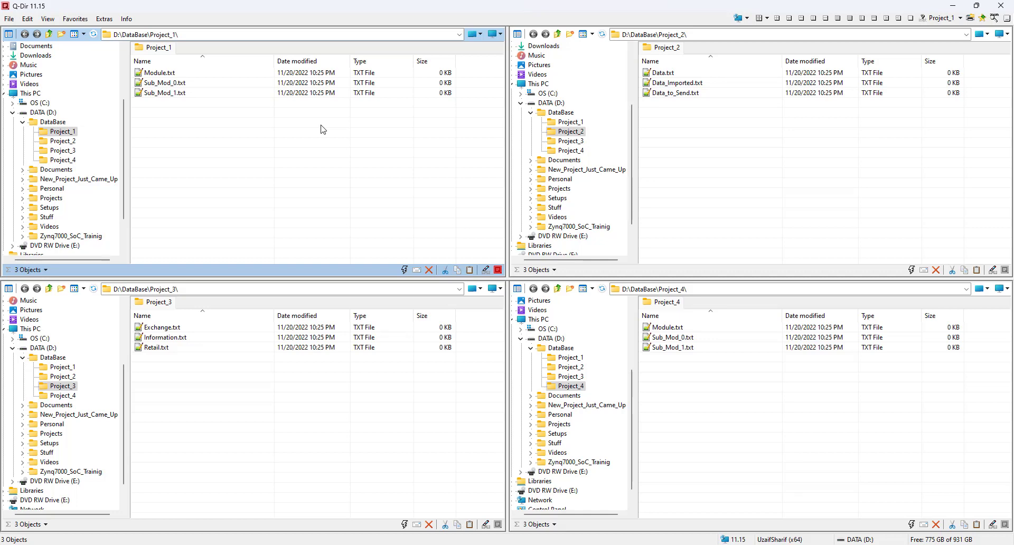
pyautogui.click(105, 19)
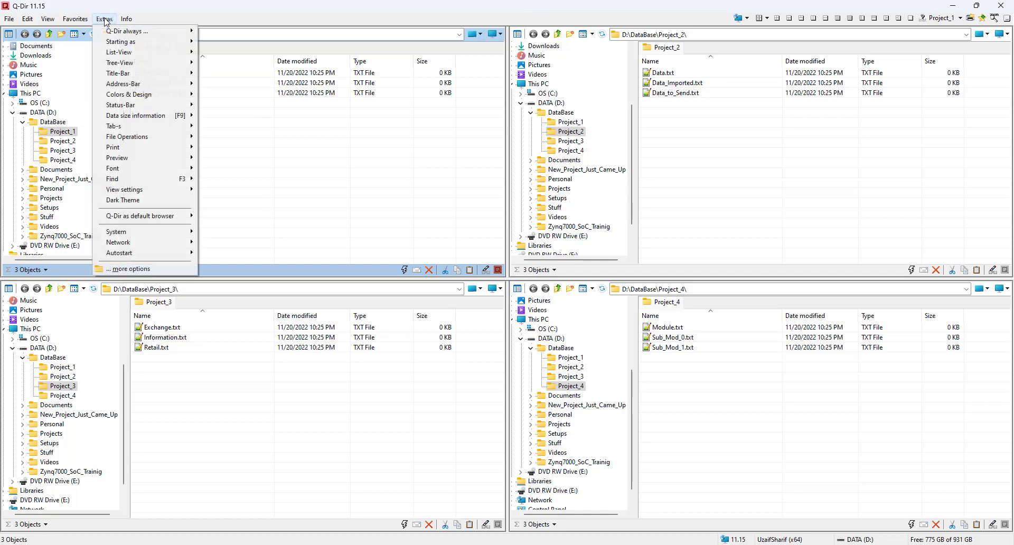
pyautogui.moveTo(125, 55)
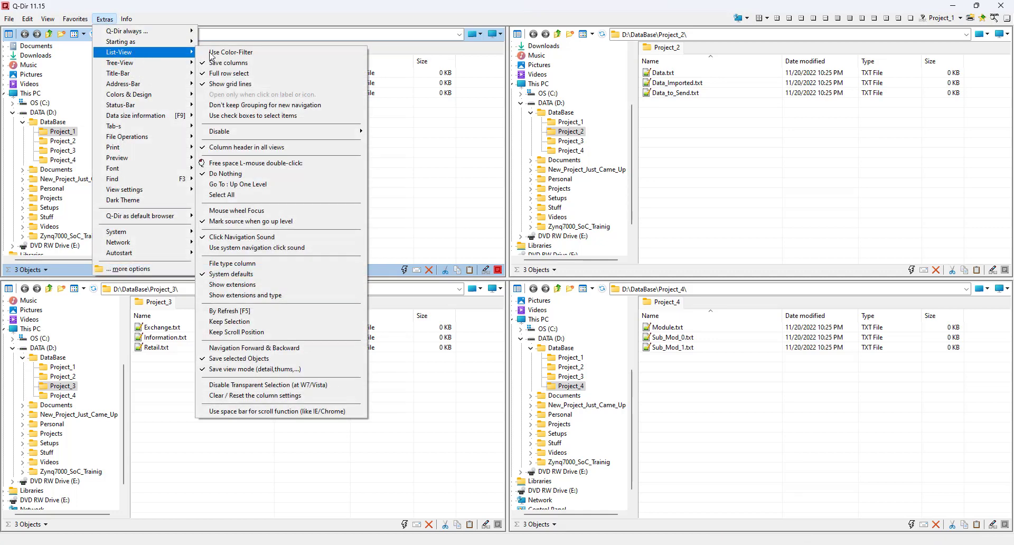
pyautogui.click(227, 84)
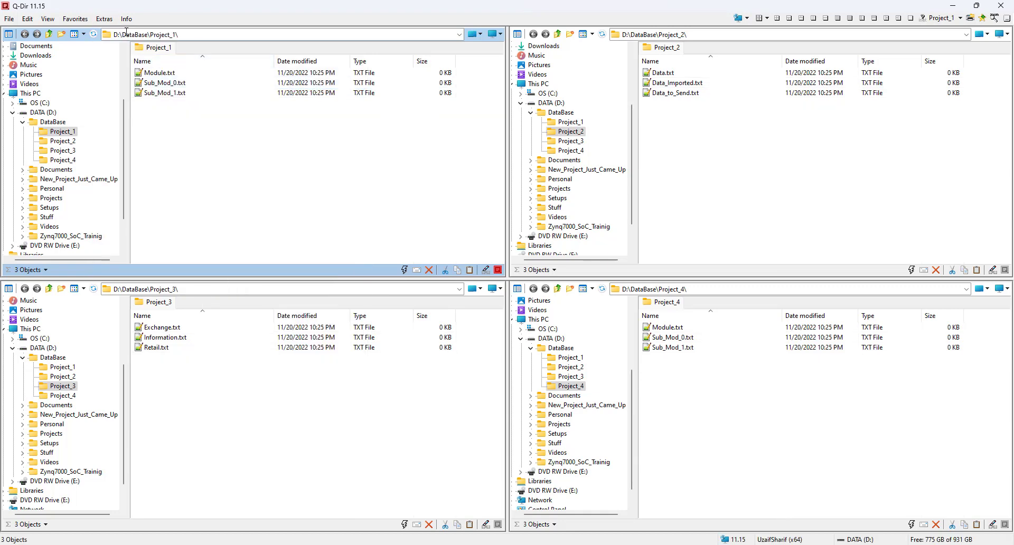
# Turn off full row select for the file lists and select Sub_Mod_1.txt in the Project_1 pane
pyautogui.click(104, 19)
pyautogui.moveTo(122, 55)
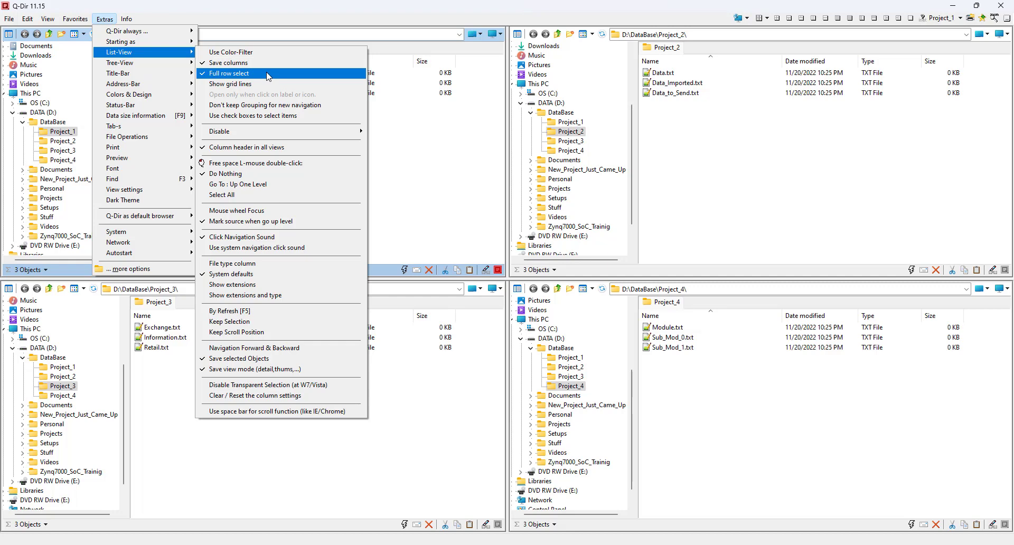
pyautogui.click(267, 74)
pyautogui.click(197, 94)
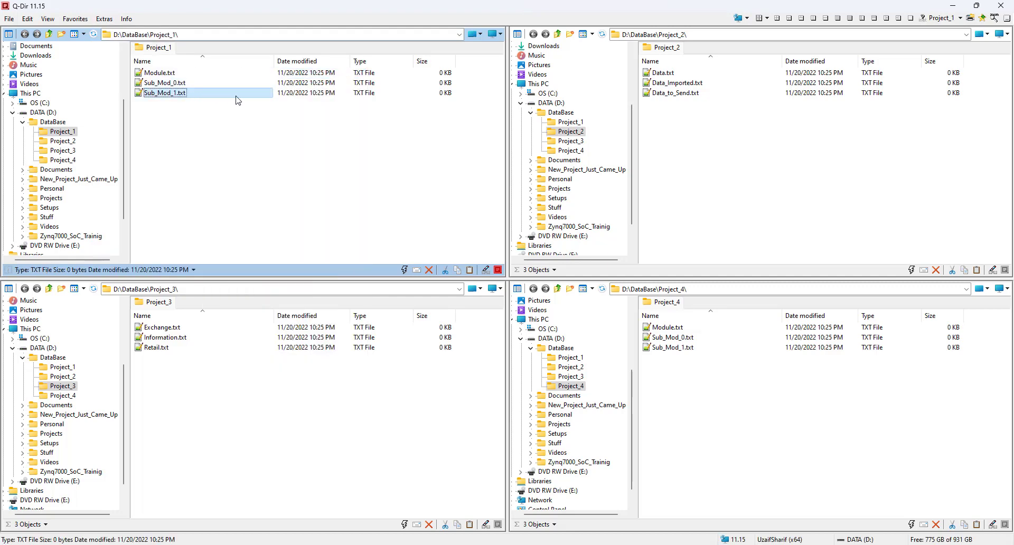
# Turn full row select back on for the file lists
pyautogui.click(105, 19)
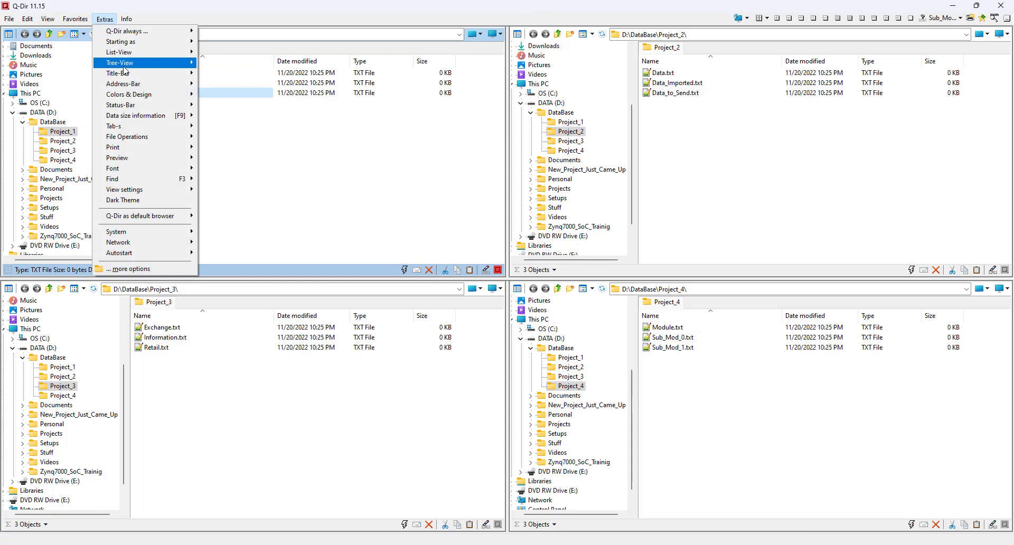
pyautogui.moveTo(136, 57)
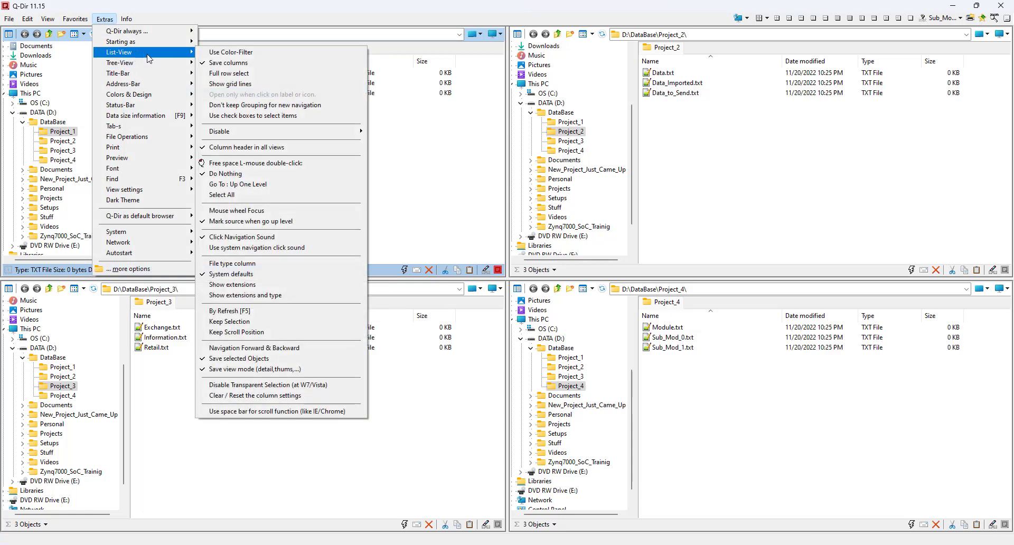
pyautogui.click(235, 73)
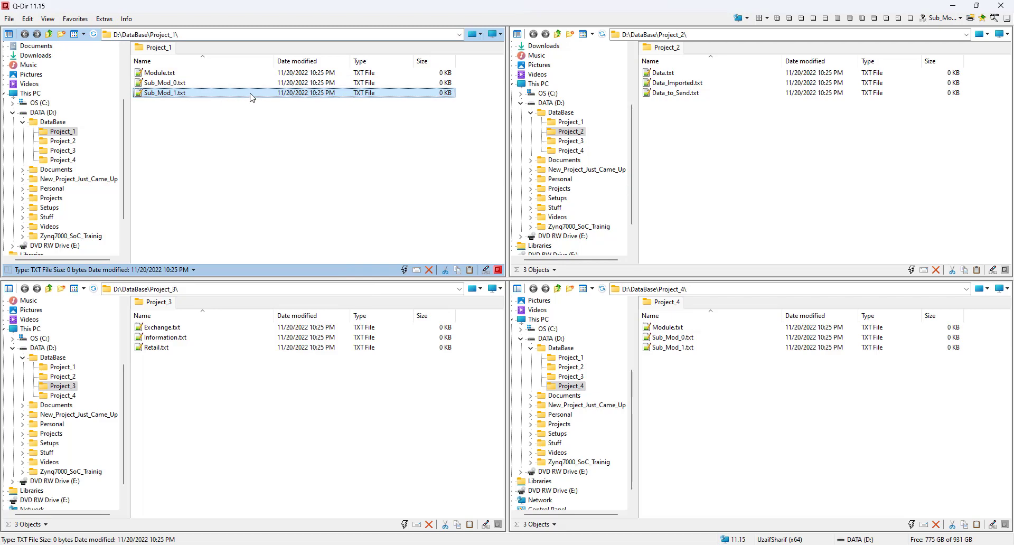
# Apply the color theme "The Black is my color", and minimize and restore the window to redraw its panes
pyautogui.click(105, 19)
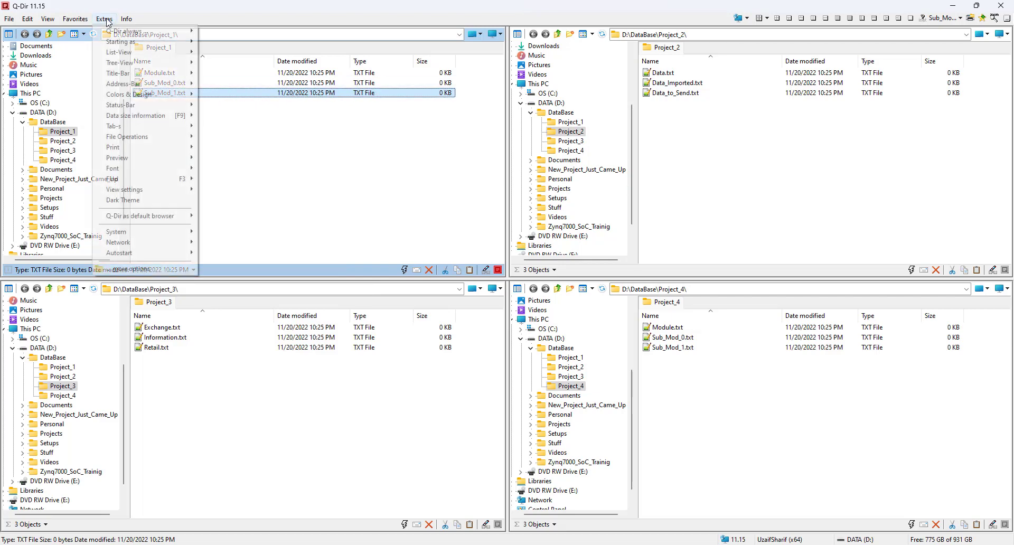
pyautogui.moveTo(130, 56)
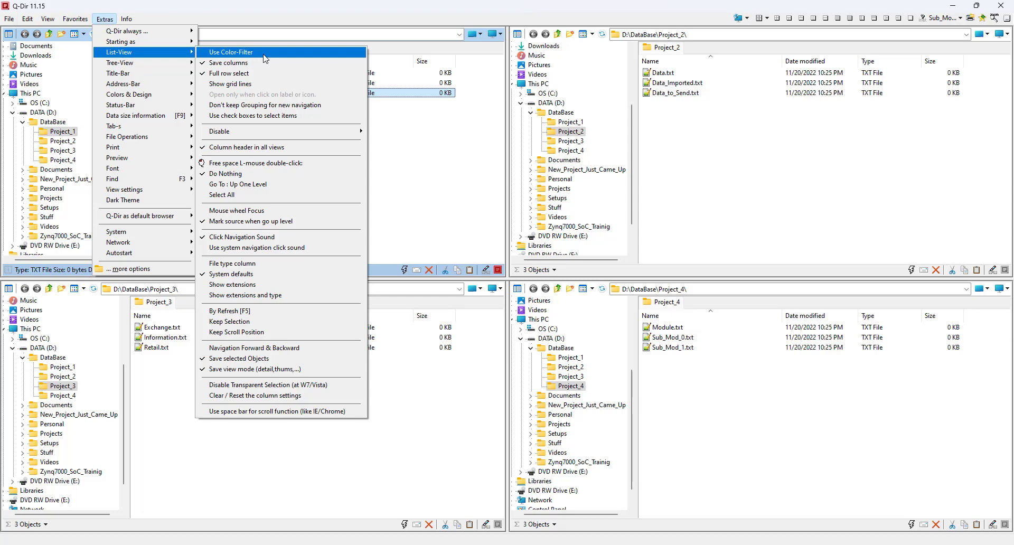
pyautogui.moveTo(160, 68)
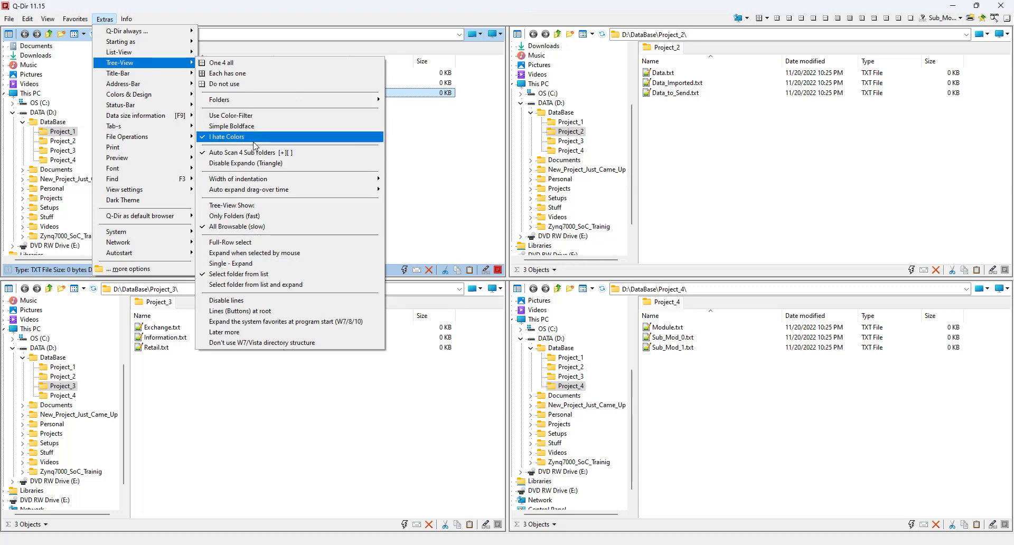
pyautogui.moveTo(126, 75)
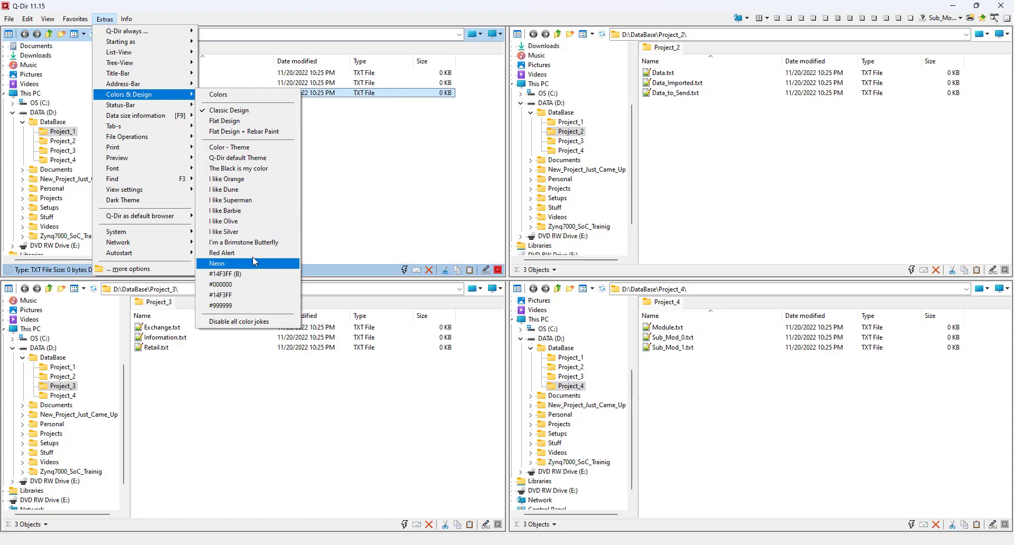
pyautogui.click(261, 169)
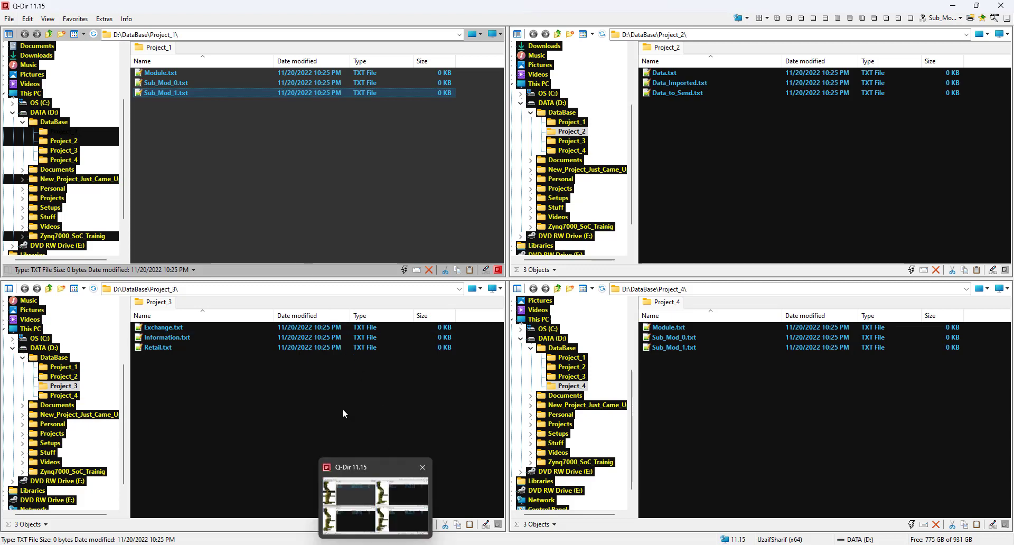
pyautogui.click(376, 543)
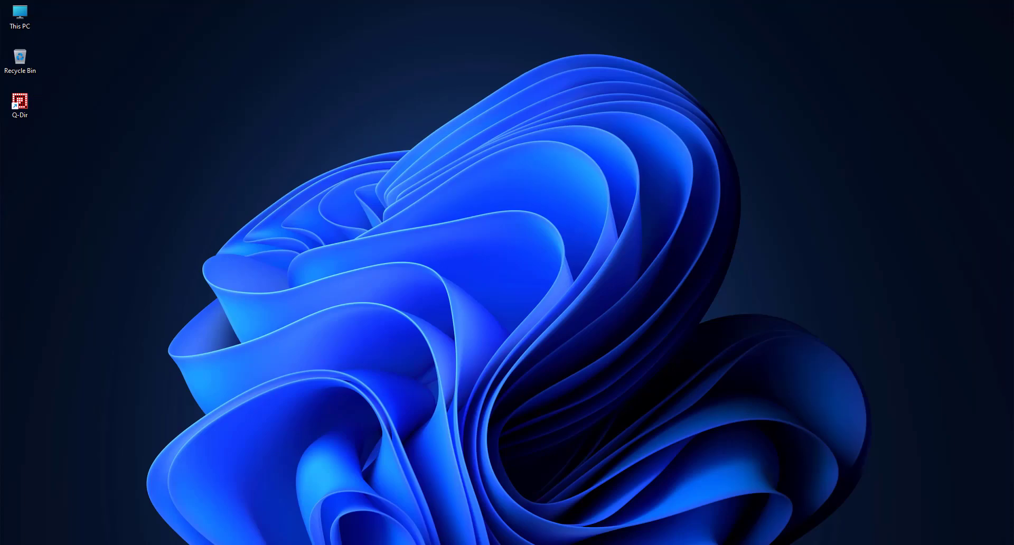
pyautogui.click(376, 542)
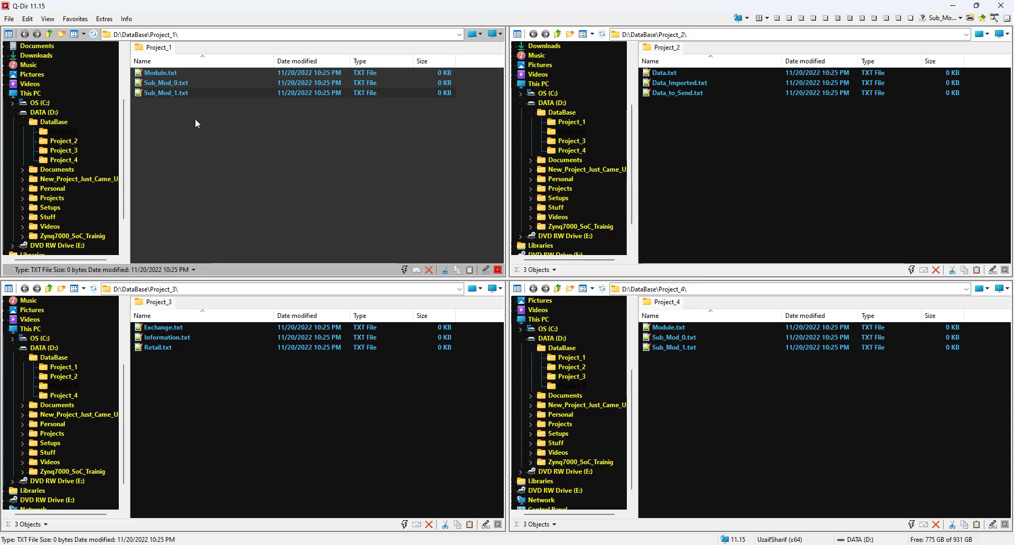
# Remove the color theme with the "Disable all color jokes" option
pyautogui.click(104, 20)
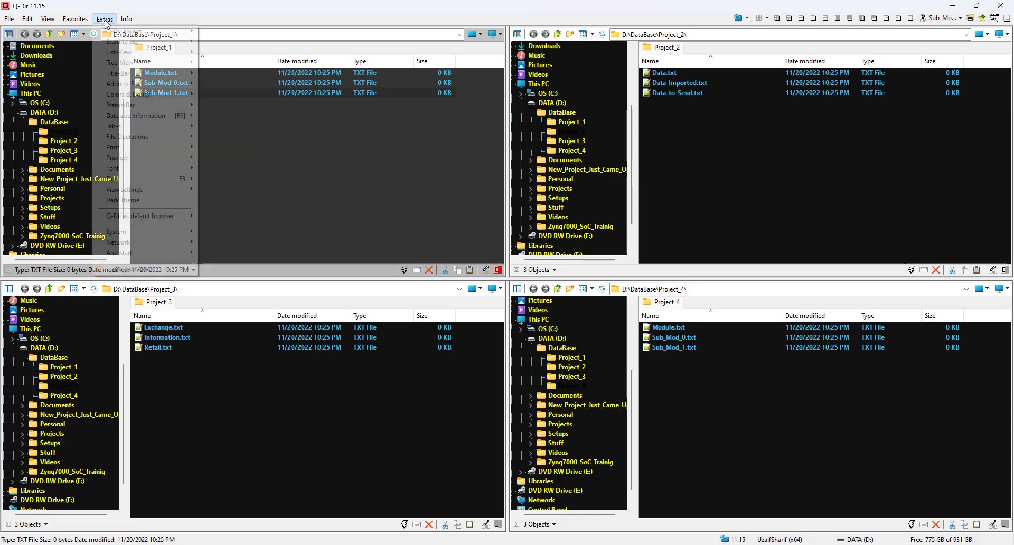
pyautogui.moveTo(177, 99)
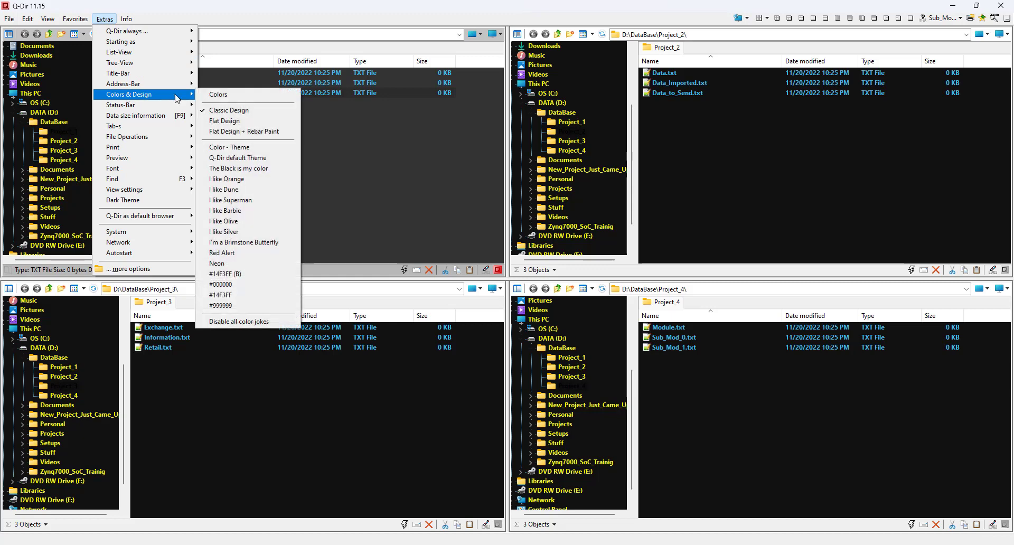
pyautogui.click(227, 322)
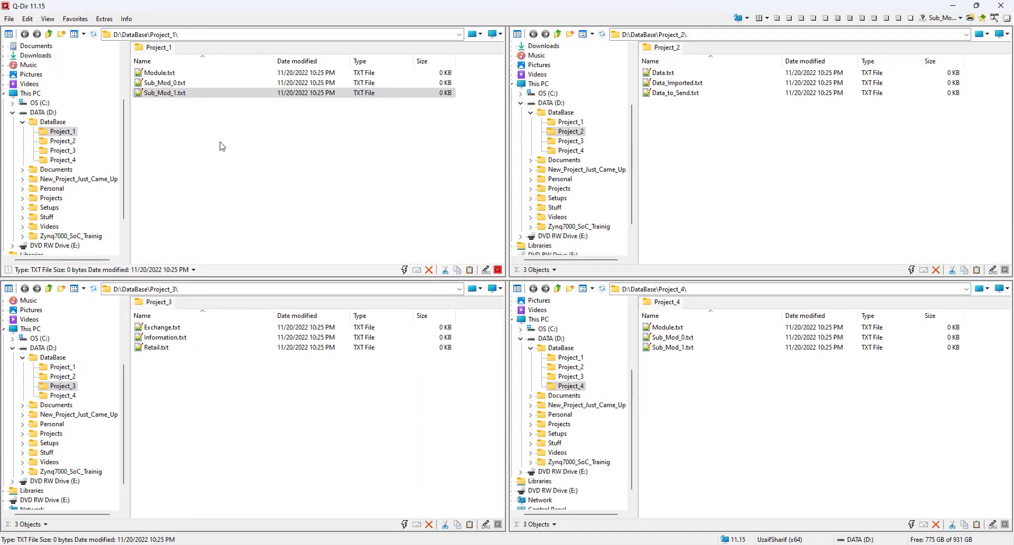
# Switch the interface to Dark Theme
pyautogui.click(102, 19)
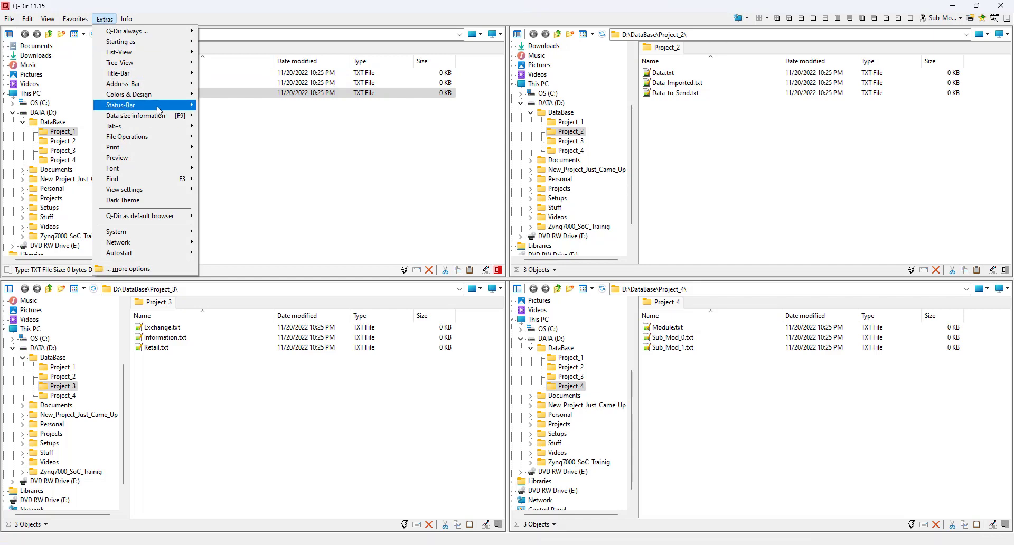
pyautogui.moveTo(158, 108)
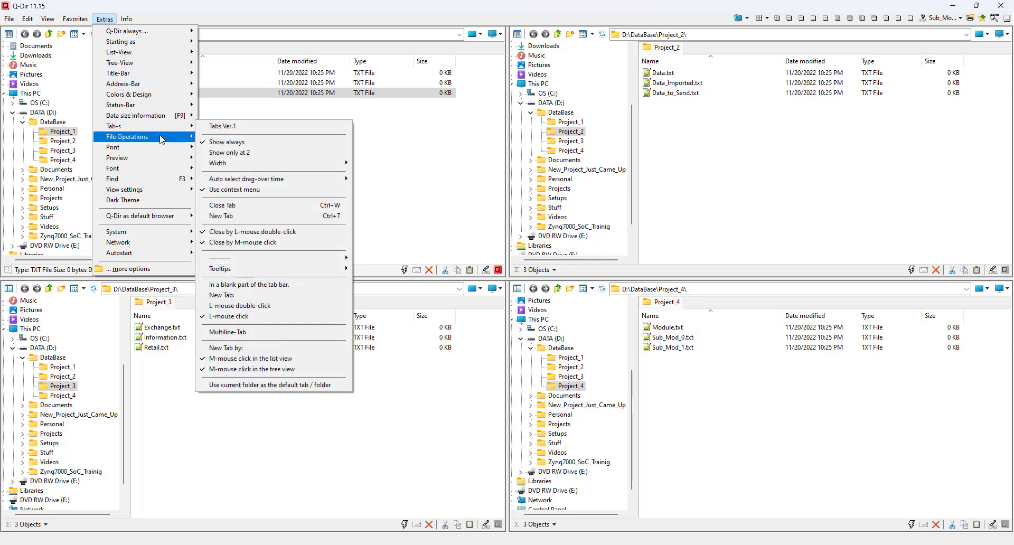
pyautogui.moveTo(162, 138)
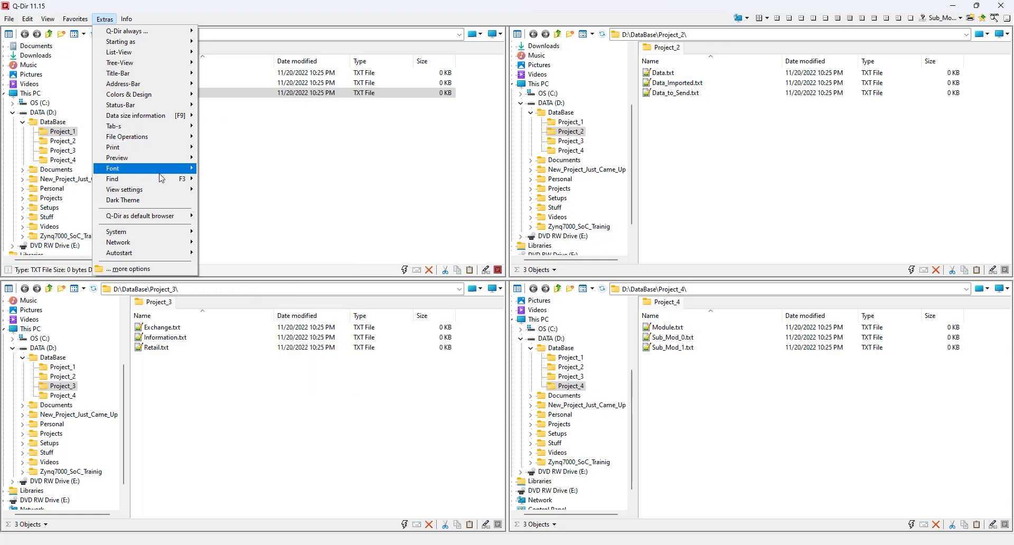
pyautogui.moveTo(157, 170)
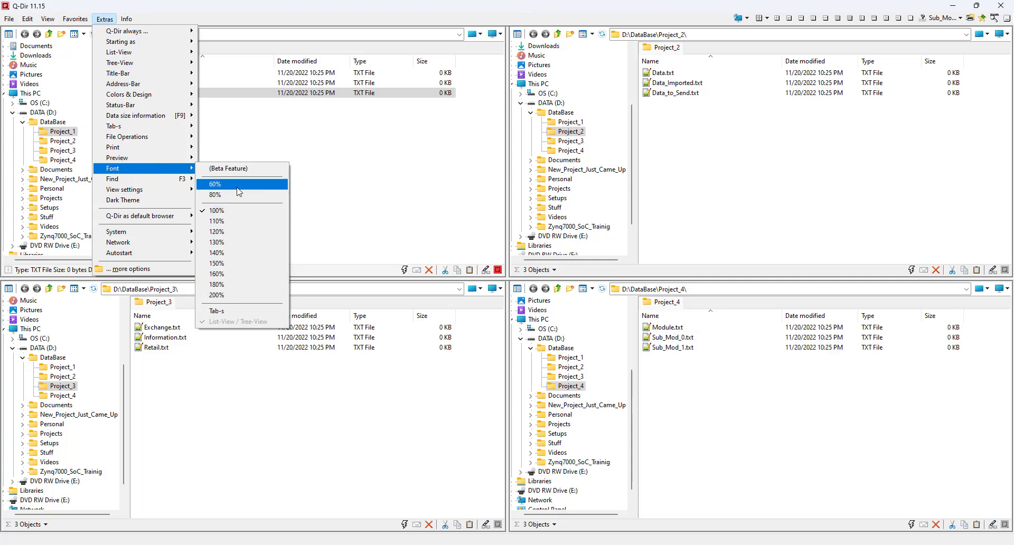
pyautogui.moveTo(167, 195)
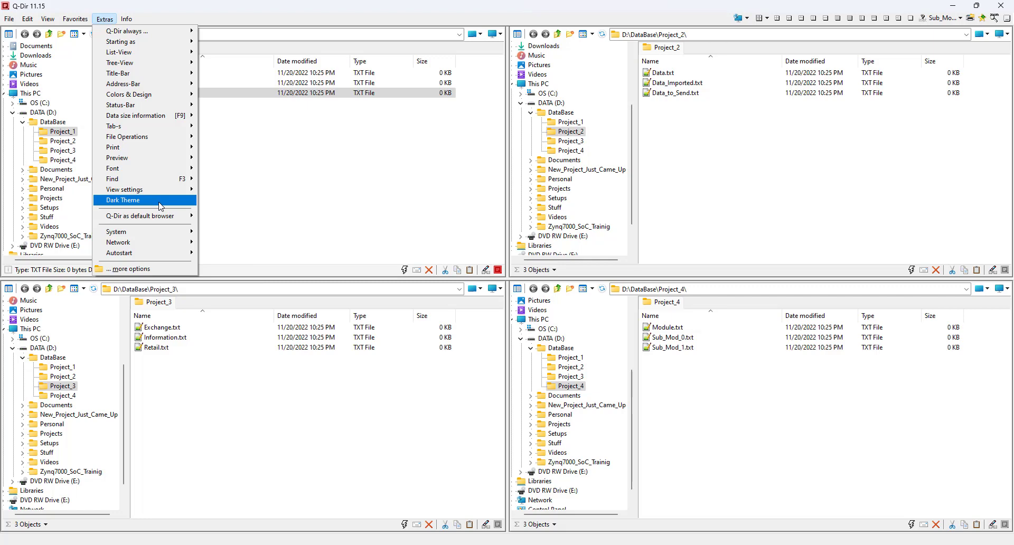
pyautogui.click(160, 205)
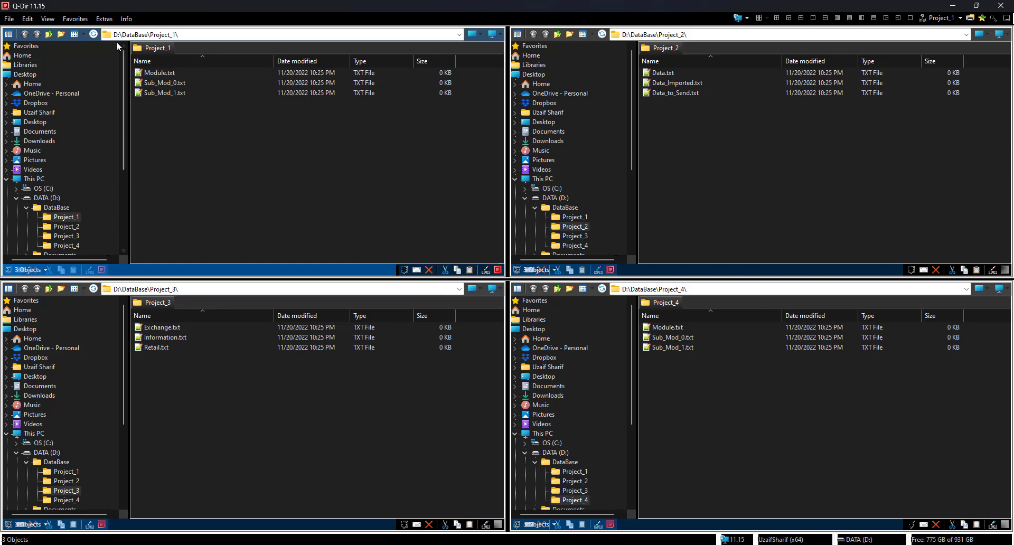
# Turn Dark Theme off again after checking the Project_1 pane's address field
pyautogui.click(182, 33)
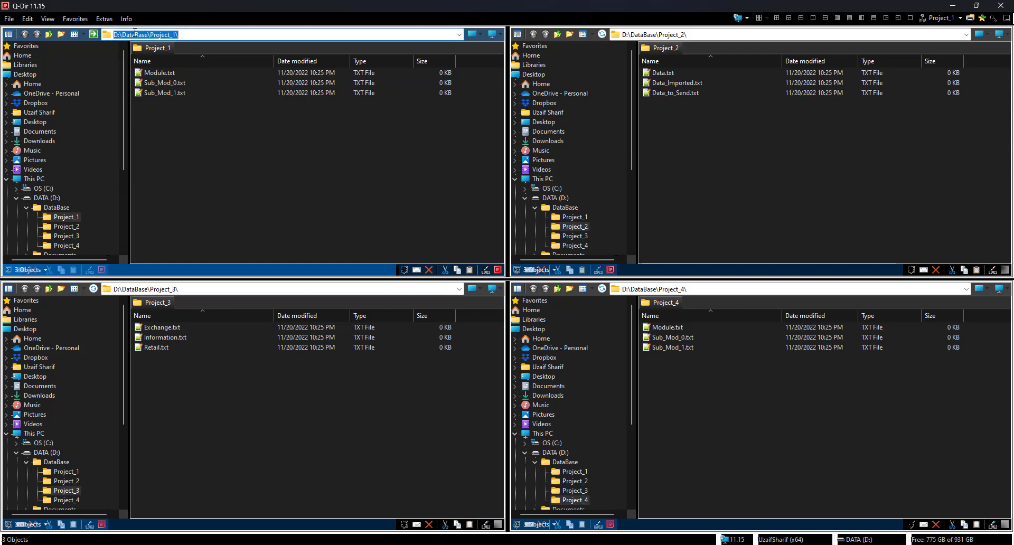
pyautogui.click(249, 175)
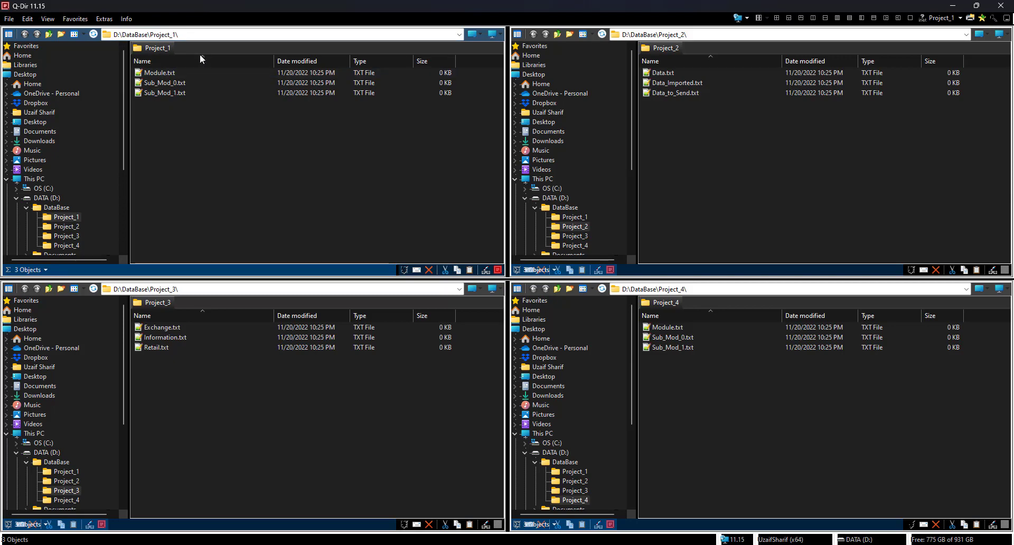
pyautogui.click(105, 19)
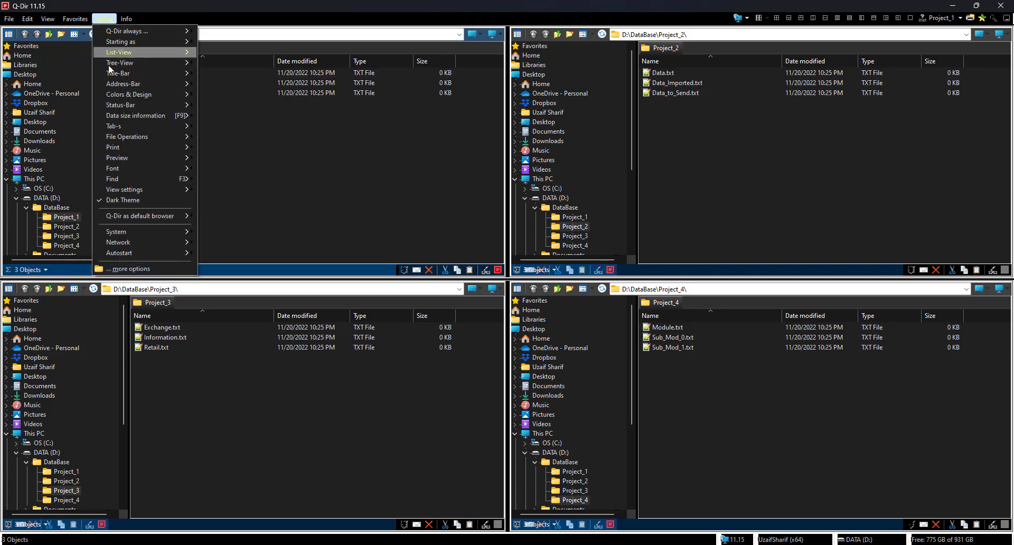
pyautogui.click(120, 199)
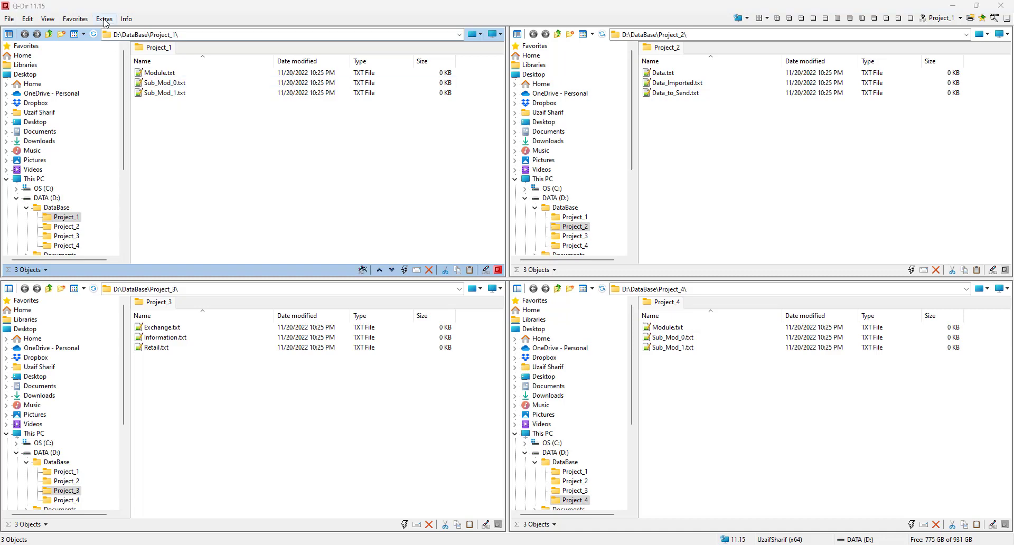
# Enable Use Color-Filter in the color settings of the program options
pyautogui.click(104, 19)
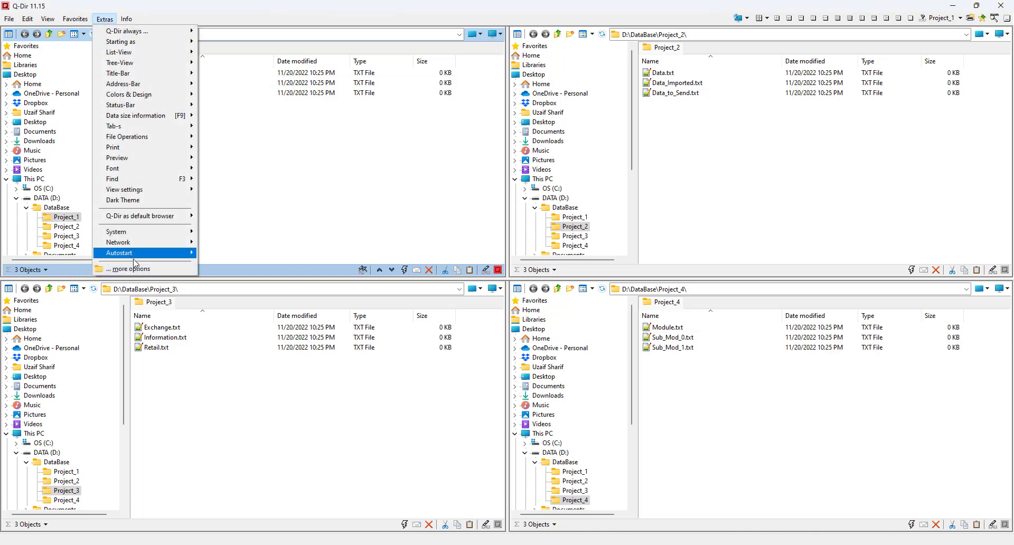
pyautogui.click(156, 269)
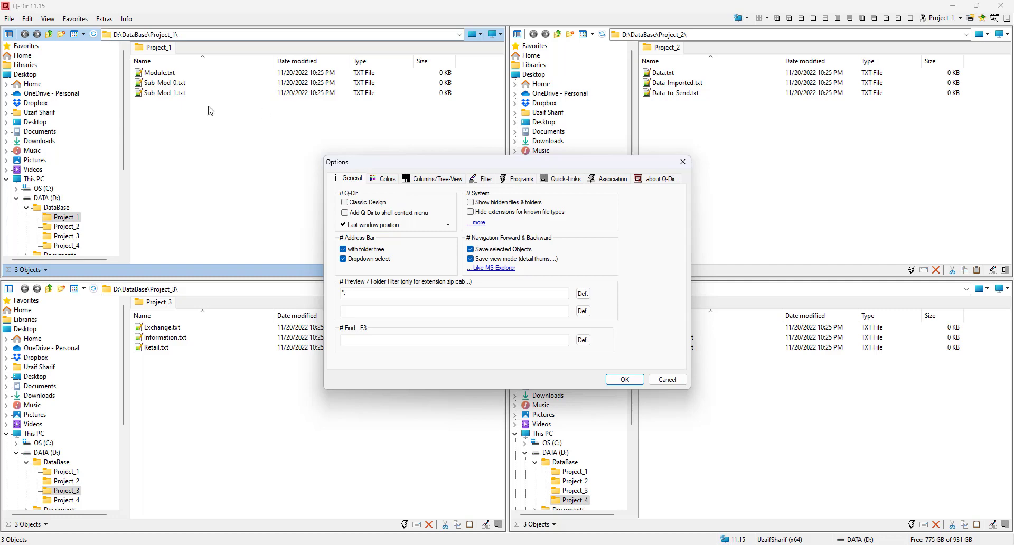
pyautogui.click(387, 179)
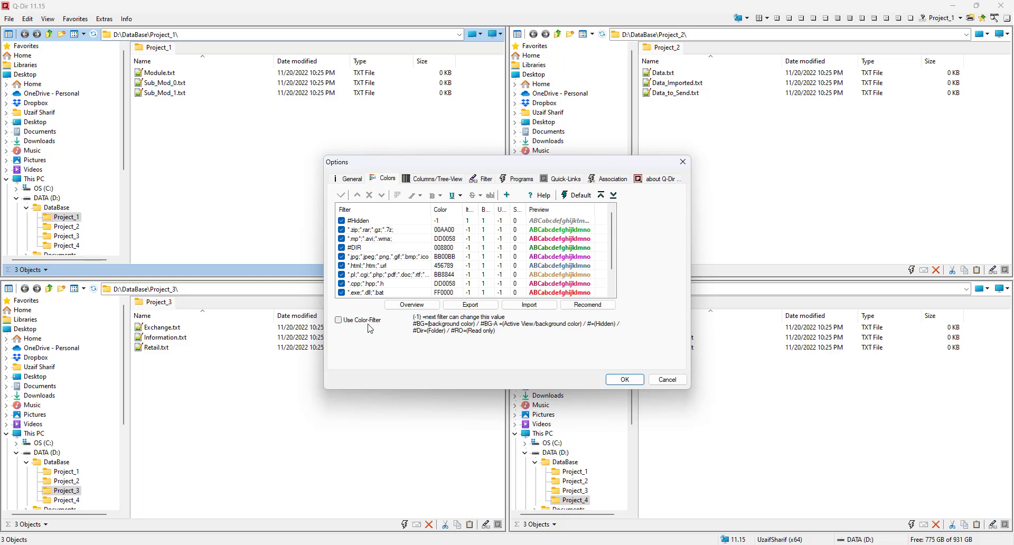
pyautogui.click(340, 320)
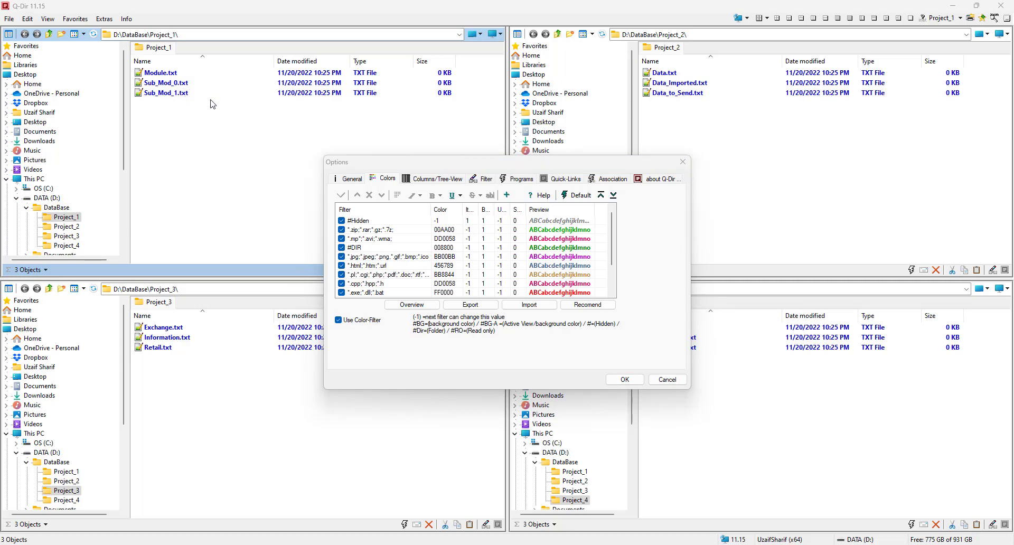
# Change the catch-all "*" color filter with color 0000BB to "*.v" and accept the options
pyautogui.scroll(-2, 402, 279)
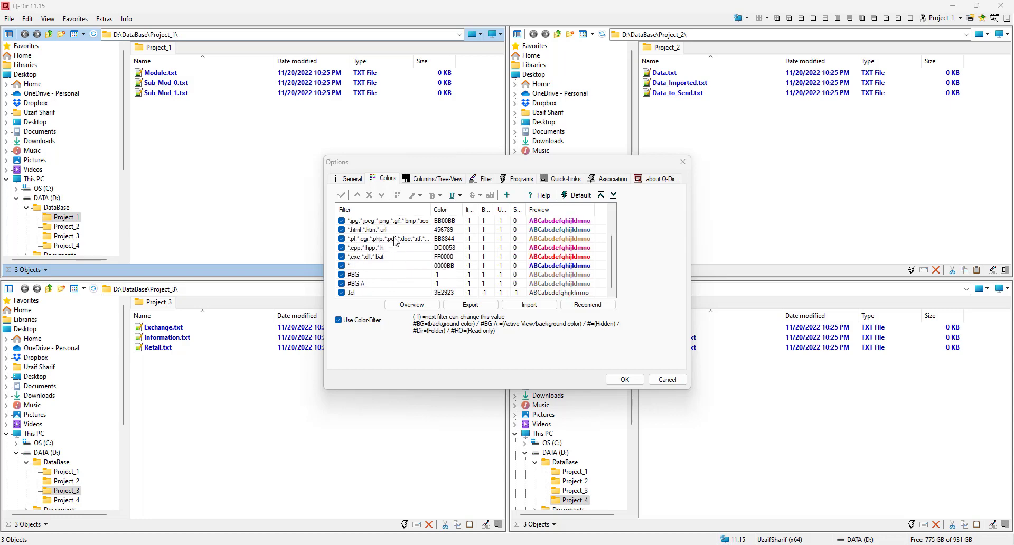
pyautogui.scroll(2, 396, 242)
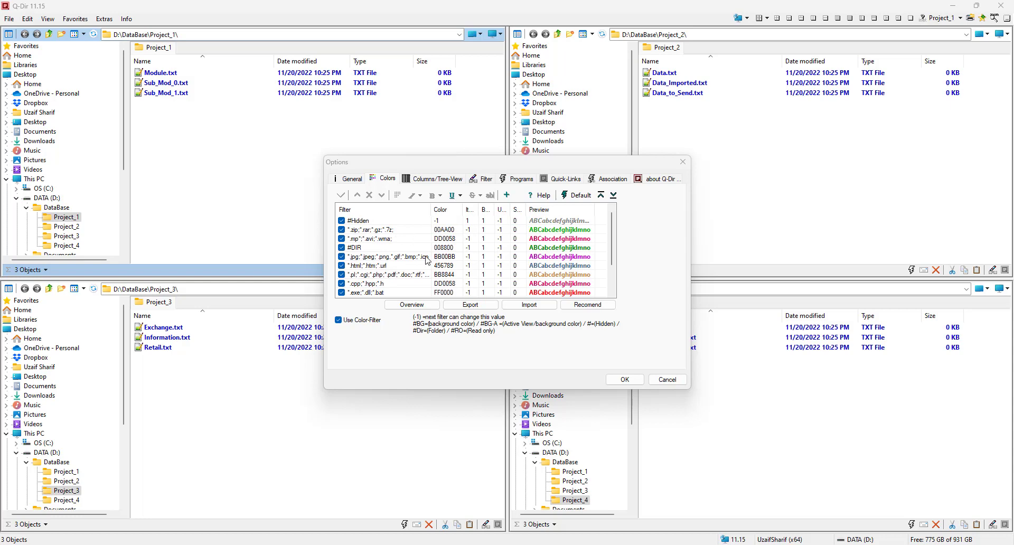
pyautogui.scroll(-2, 522, 251)
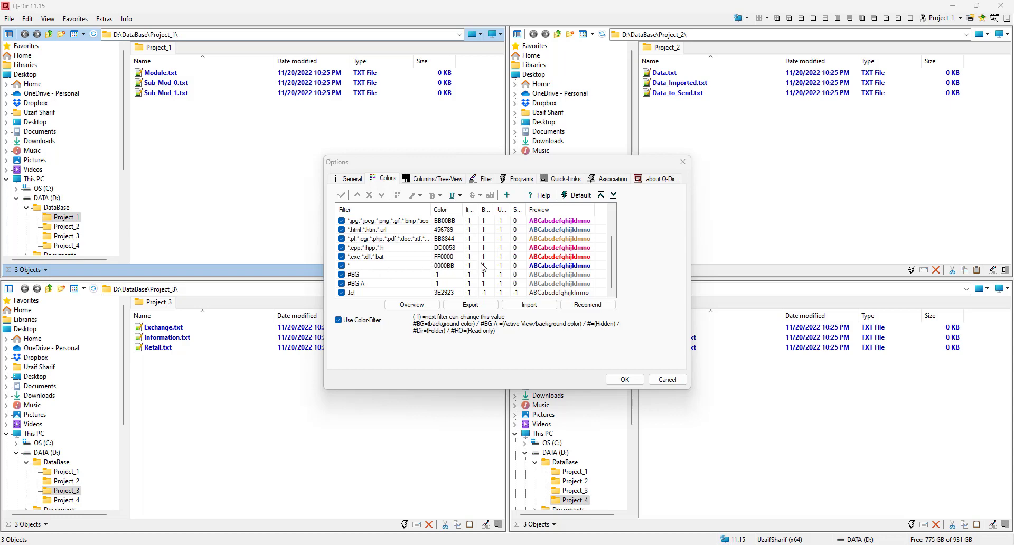
pyautogui.click(354, 266)
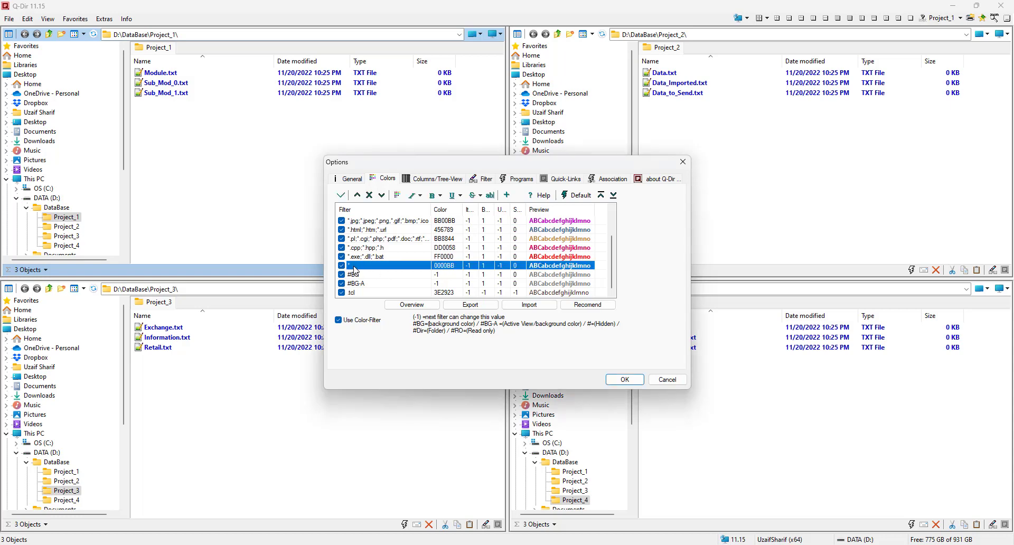
pyautogui.click(353, 265)
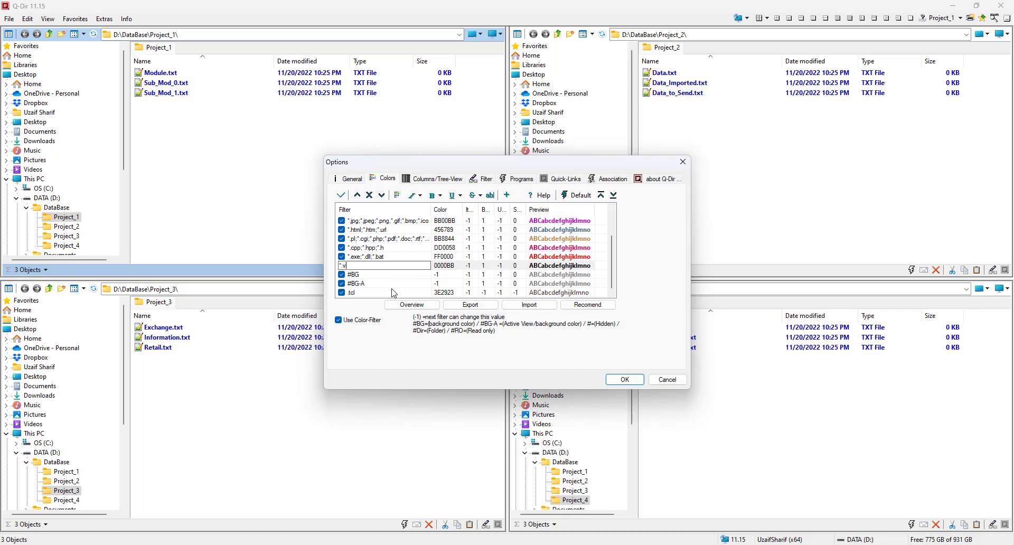
pyautogui.press('Down')
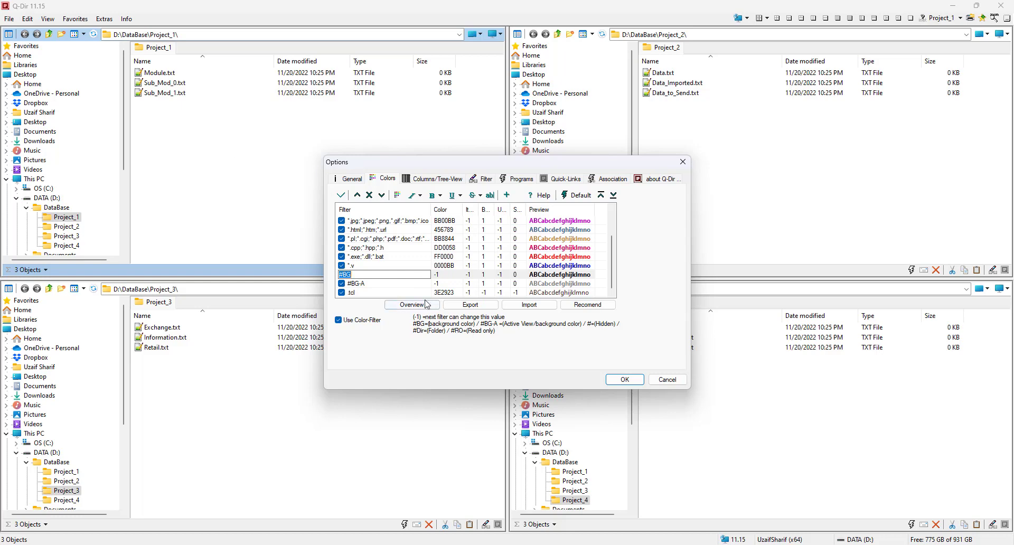
pyautogui.click(616, 379)
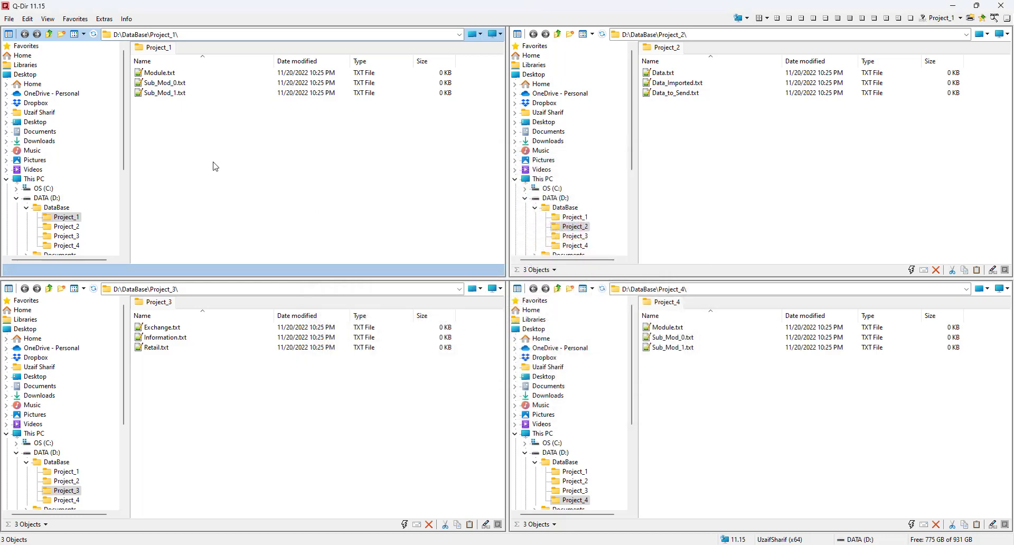
# Create a text document named Verilog.v in the Project_1 folder, accepting the extension change
pyautogui.rightClick(214, 163)
pyautogui.moveTo(323, 296)
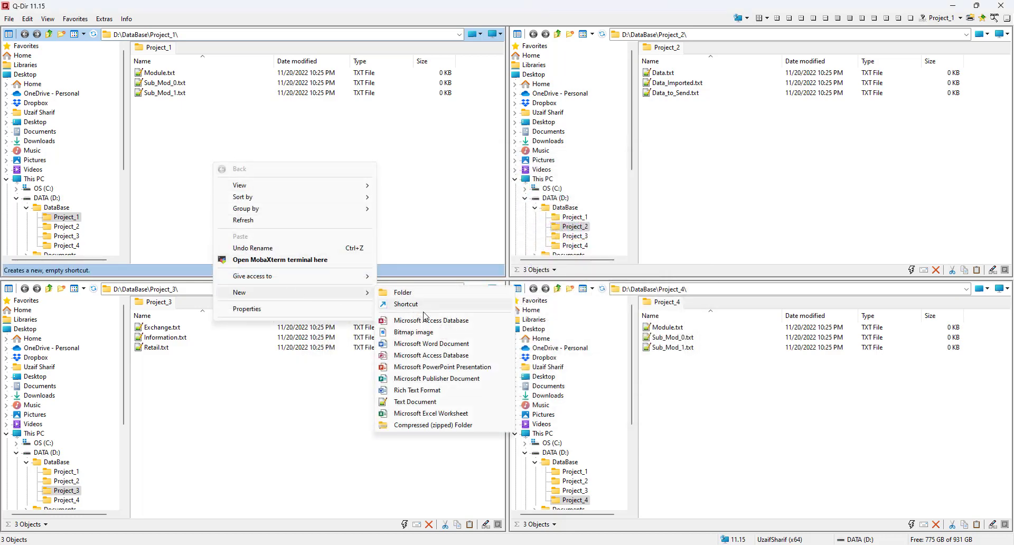
pyautogui.click(415, 402)
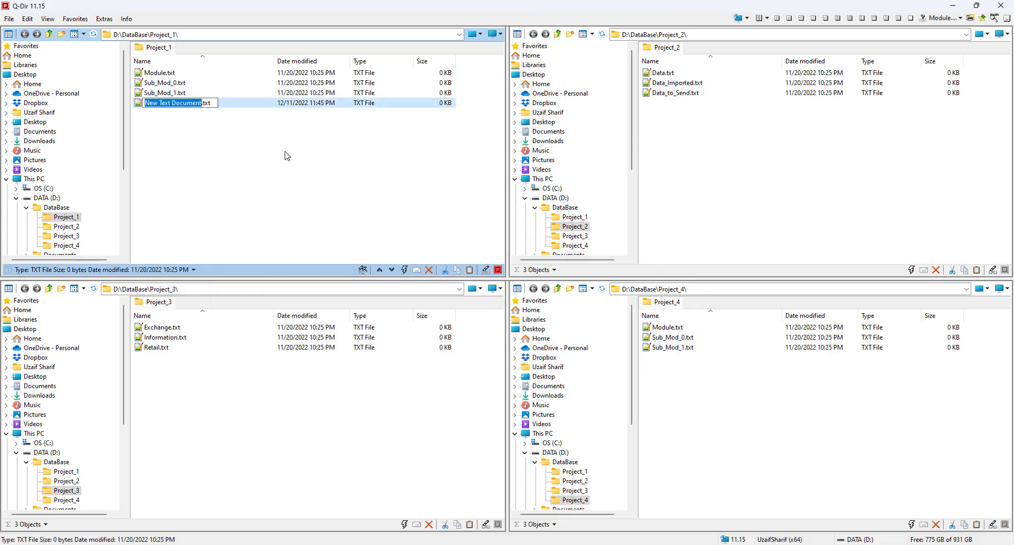
pyautogui.write('Verilog')
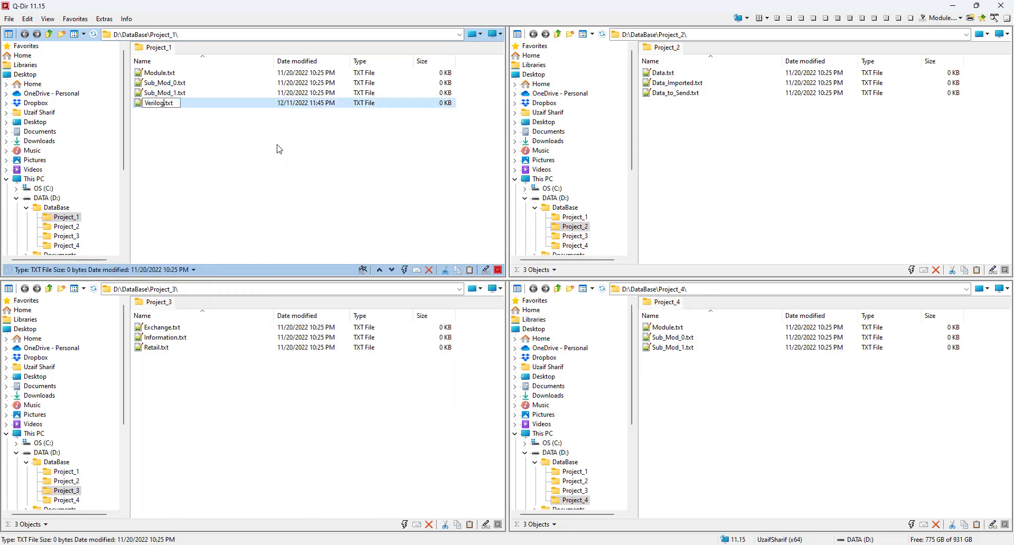
pyautogui.press('BackSpace')
pyautogui.press('BackSpace')
pyautogui.write('v')
pyautogui.press('Return')
pyautogui.press('Return')
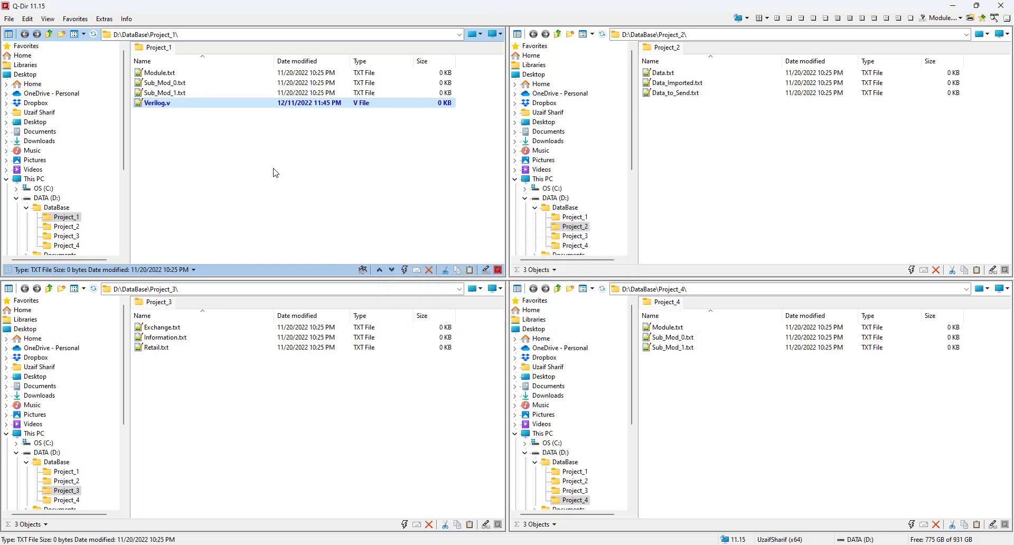
# Create a text document named TCL.tcl in the Project_1 folder, accepting the extension change
pyautogui.rightClick(274, 169)
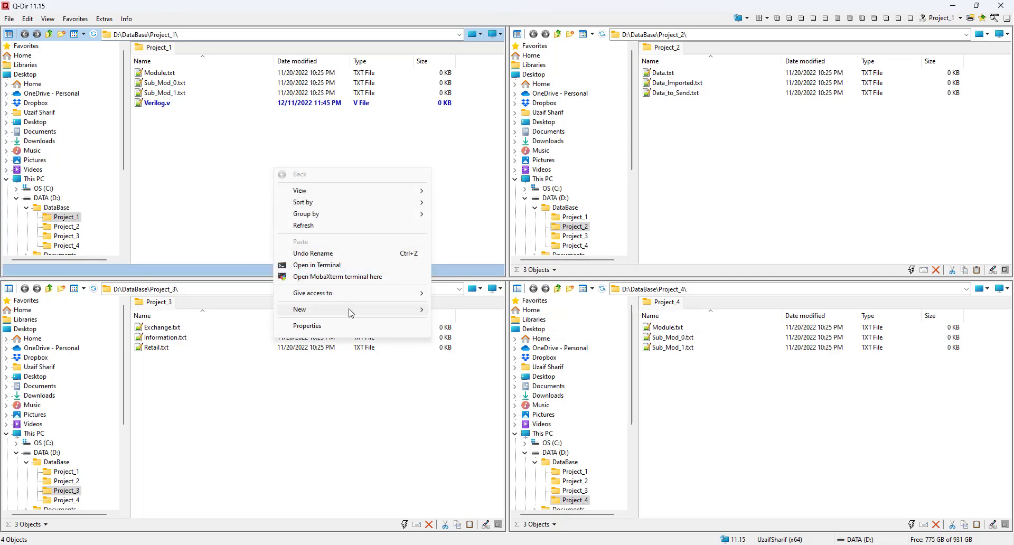
pyautogui.moveTo(350, 310)
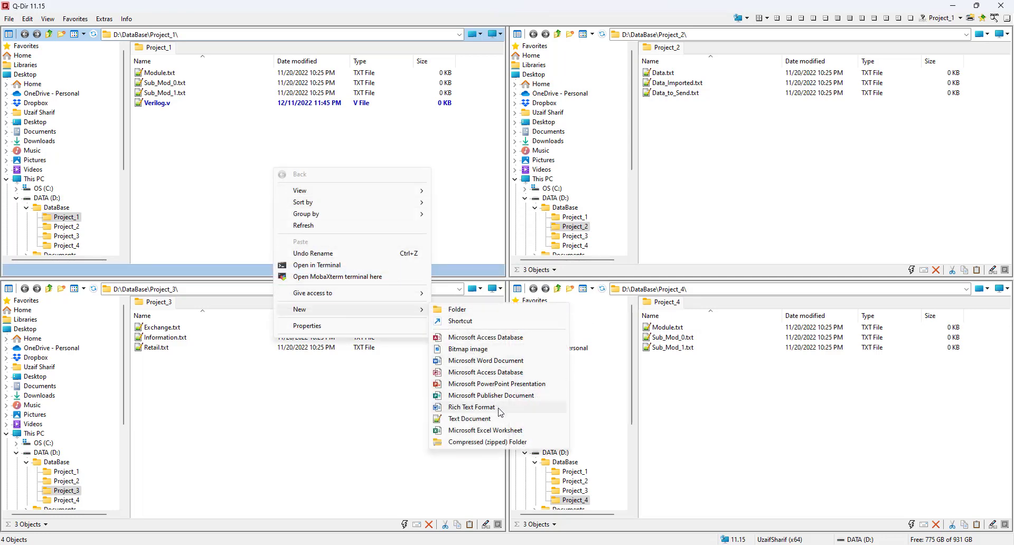
pyautogui.click(469, 418)
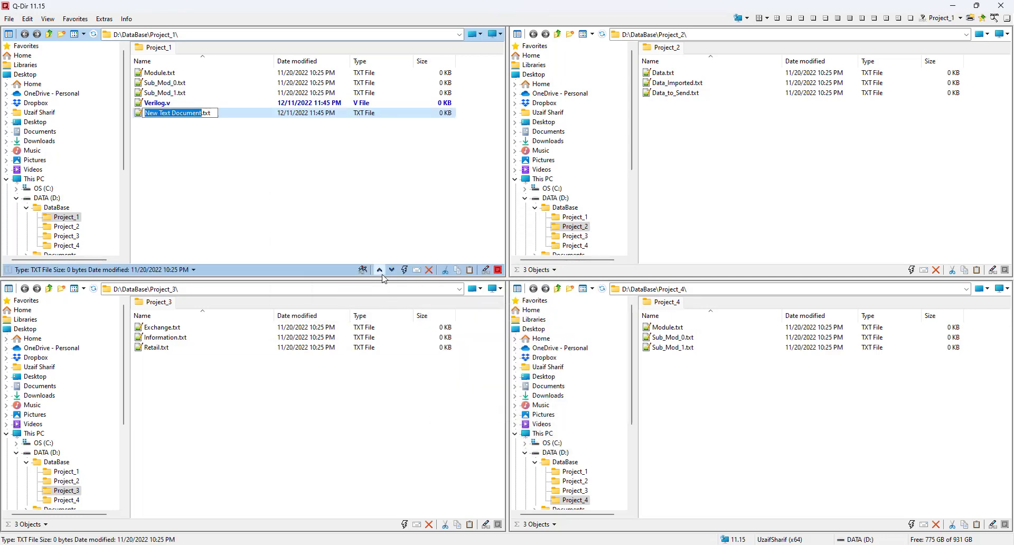
pyautogui.write('TCL.tx')
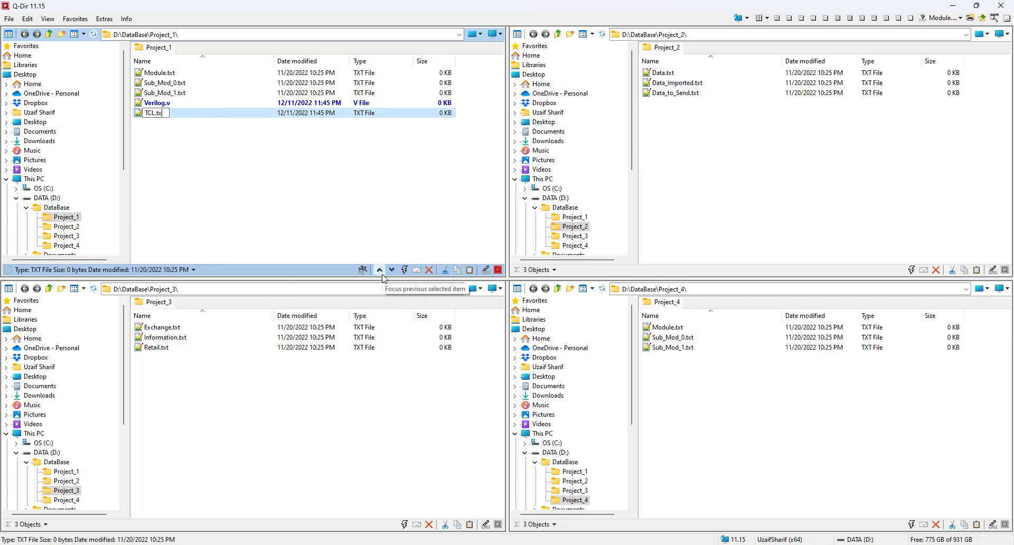
pyautogui.press('BackSpace')
pyautogui.write('cl')
pyautogui.press('Return')
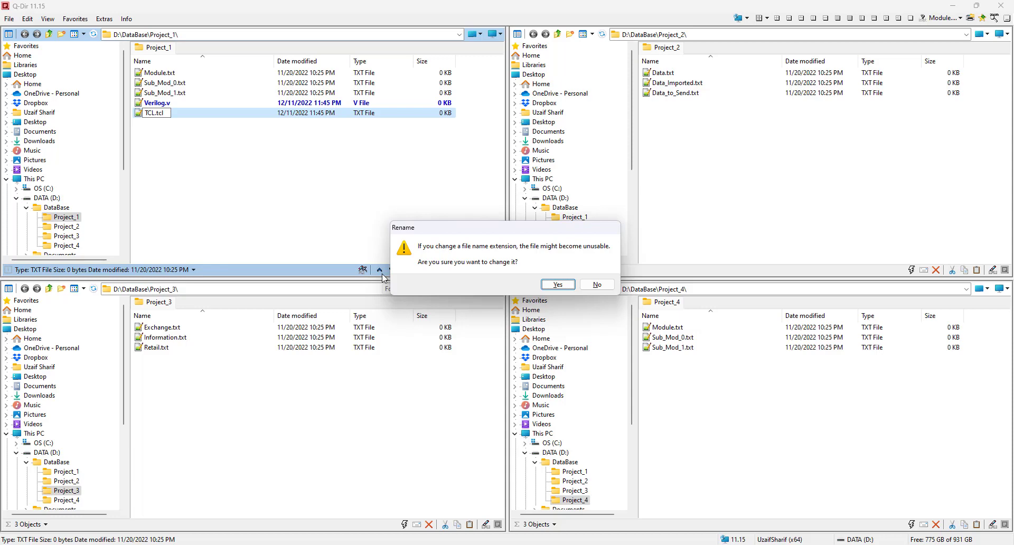
pyautogui.press('Return')
# Create a text document named C_code.c in the Project_1 folder, accepting the extension change
pyautogui.rightClick(260, 154)
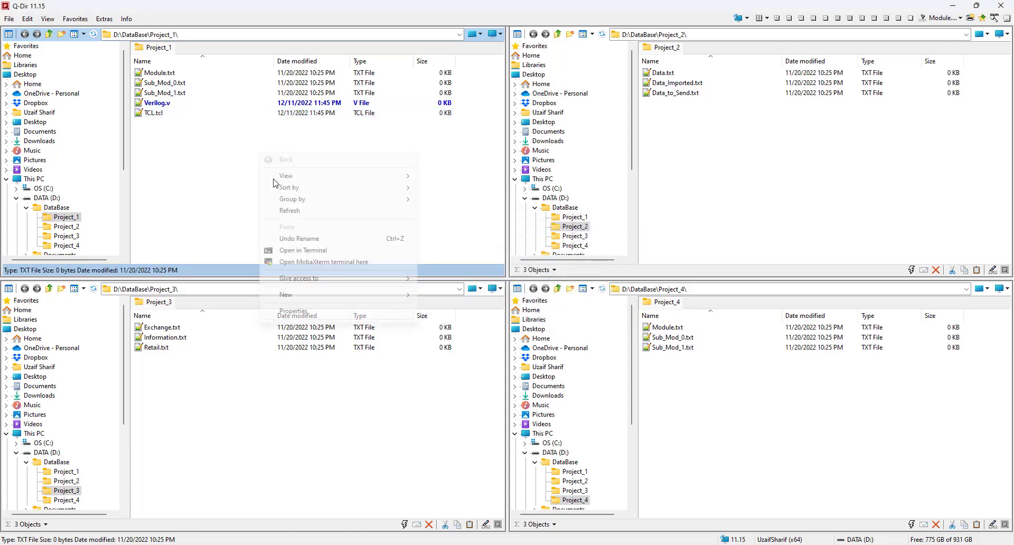
pyautogui.moveTo(369, 299)
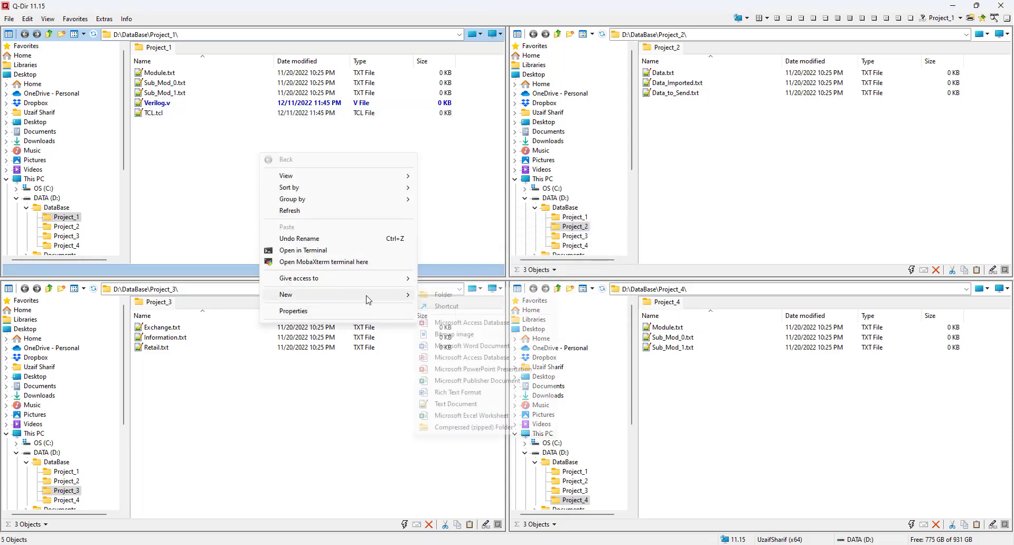
pyautogui.click(455, 404)
pyautogui.write('C_code.tx')
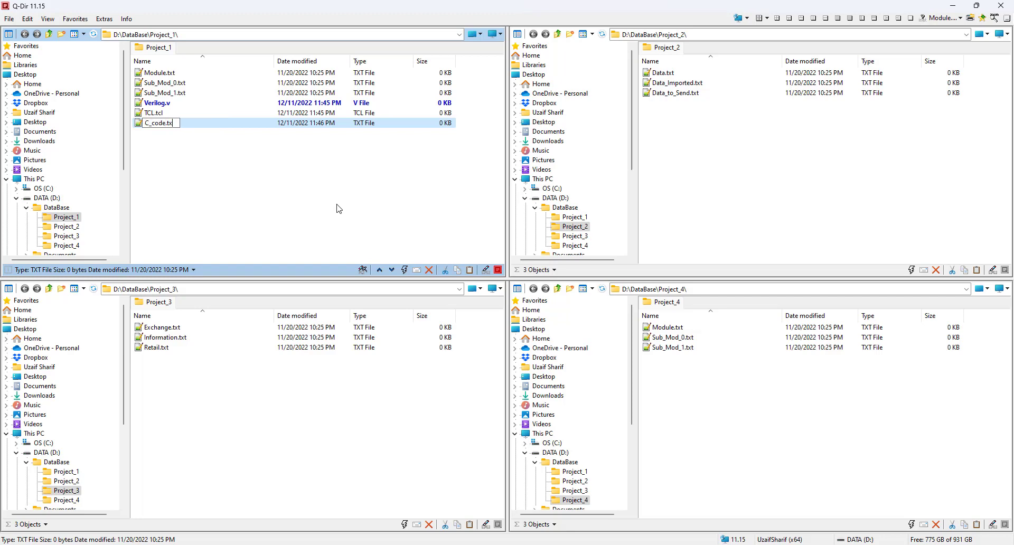
pyautogui.press('BackSpace')
pyautogui.press('BackSpace')
pyautogui.write('c')
pyautogui.press('Return')
pyautogui.press('Return')
# Create a text document named Shell.sh in the Project_1 folder, accepting the extension change
pyautogui.rightClick(284, 169)
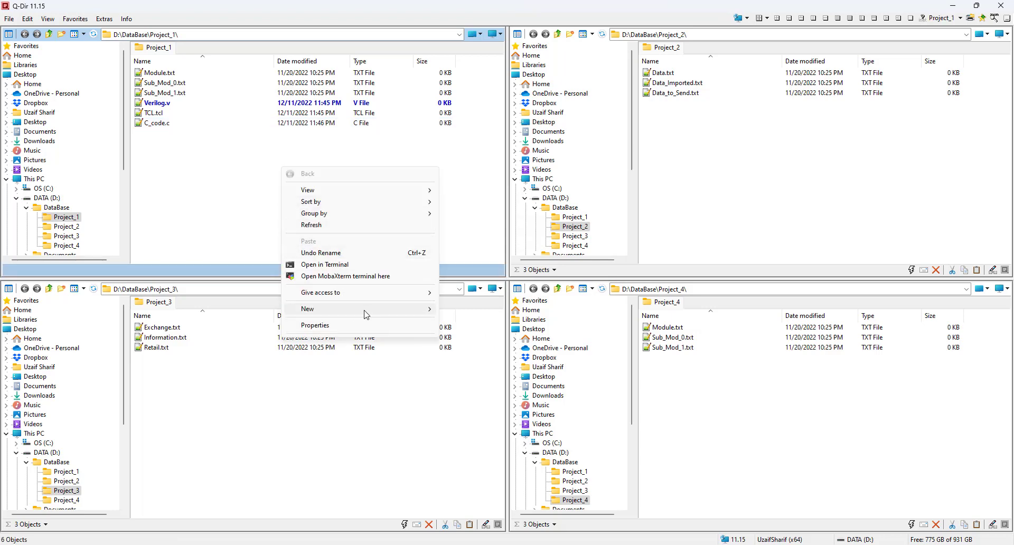
pyautogui.moveTo(362, 313)
pyautogui.click(476, 418)
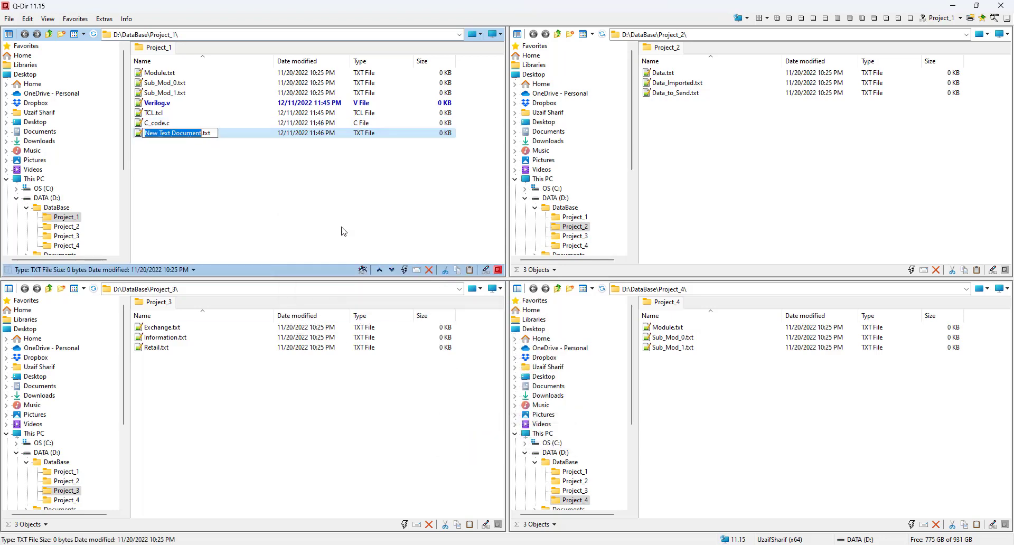
pyautogui.write('Shell.')
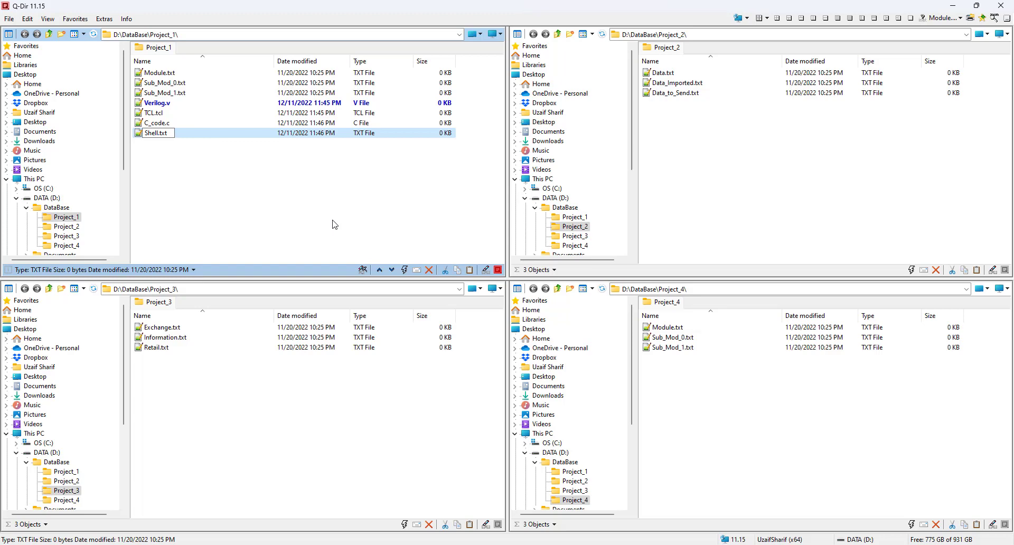
pyautogui.write('sh')
pyautogui.press('Return')
pyautogui.press('Return')
# Add a "*.tcl" color filter in the program's color options and set its color to light blue 0080FF
pyautogui.click(111, 20)
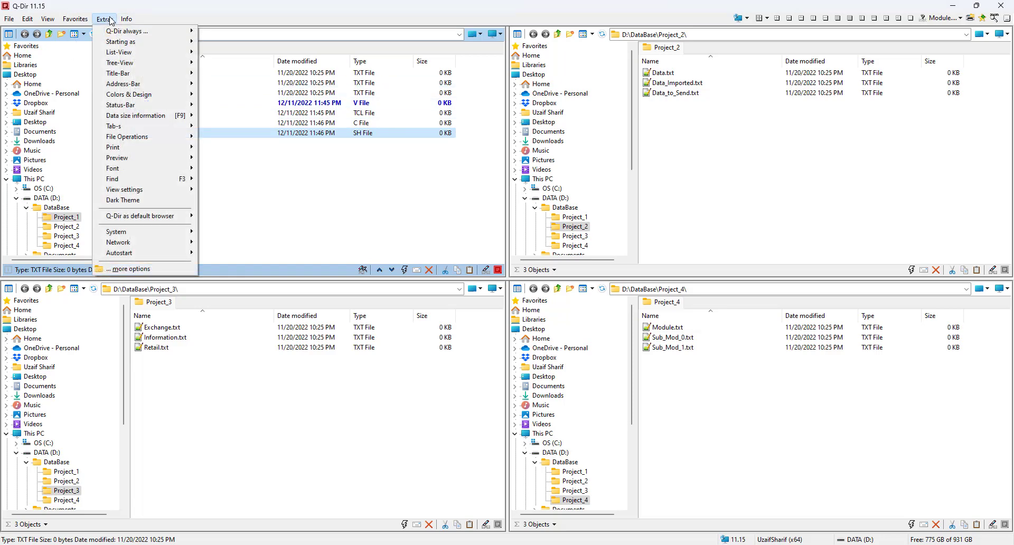
pyautogui.click(113, 271)
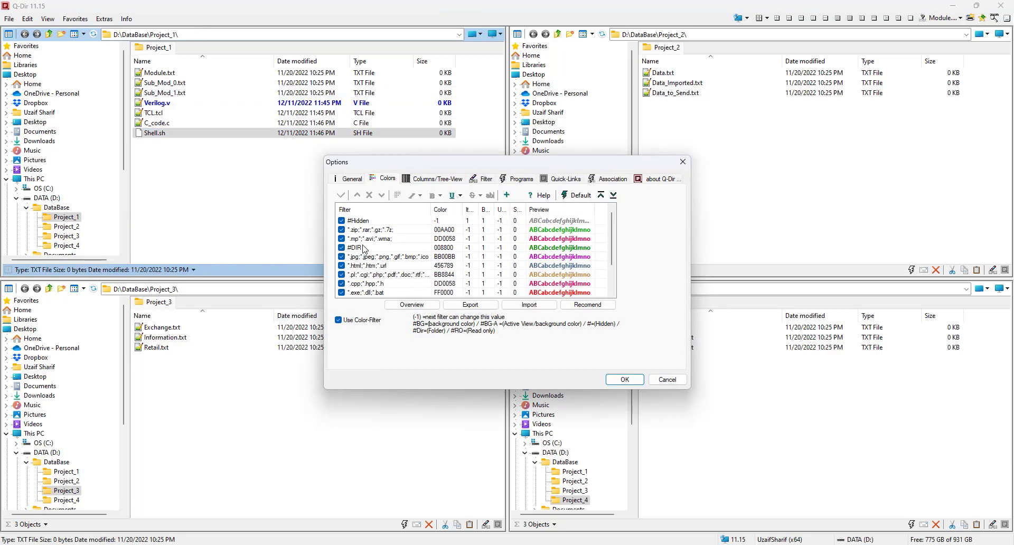
pyautogui.scroll(-2, 412, 286)
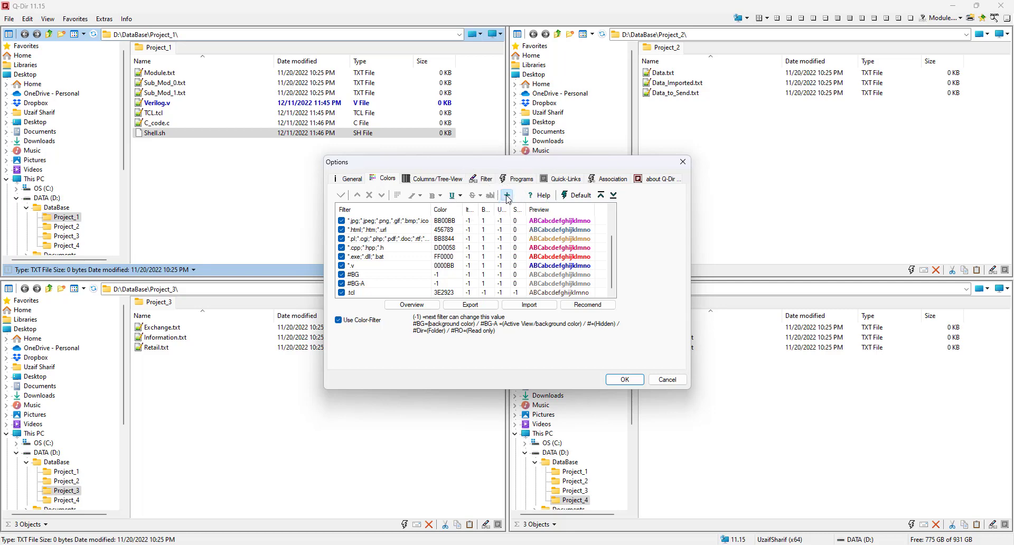
pyautogui.click(506, 196)
pyautogui.click(384, 292)
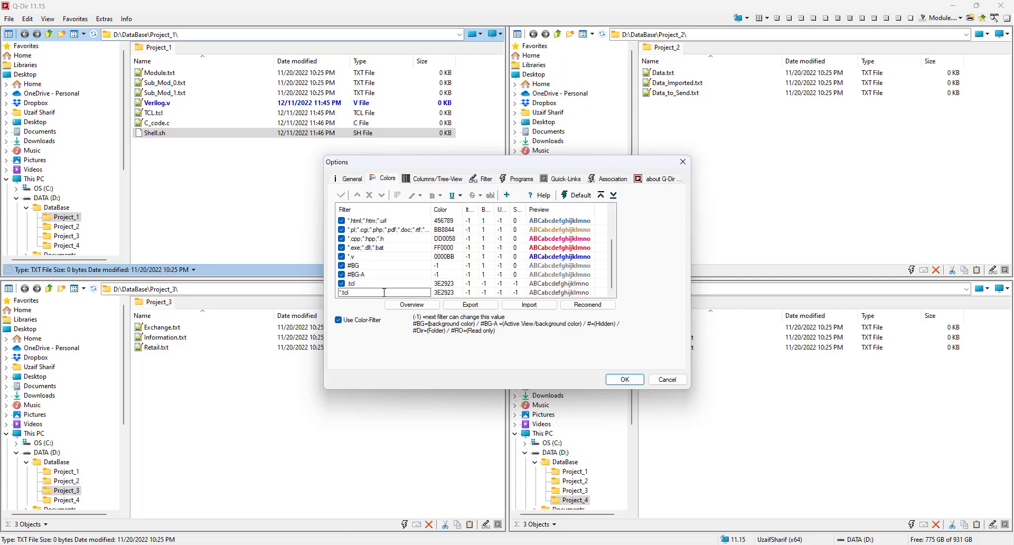
pyautogui.click(449, 294)
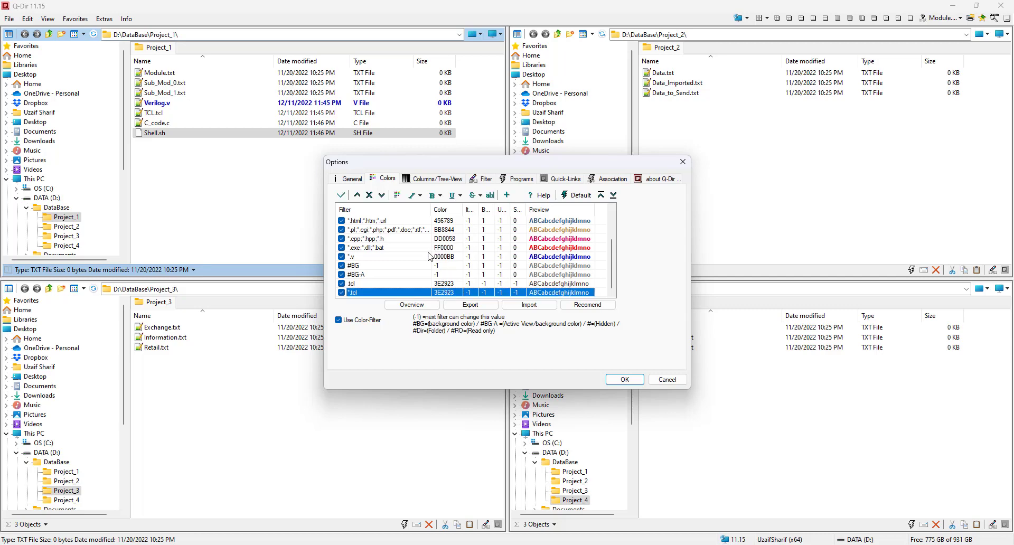
pyautogui.click(398, 196)
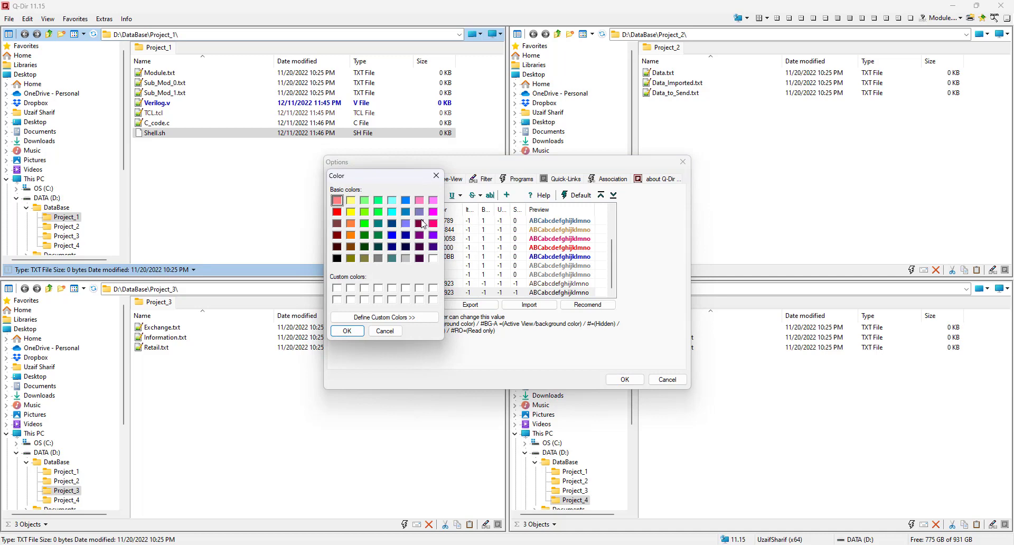
pyautogui.click(406, 200)
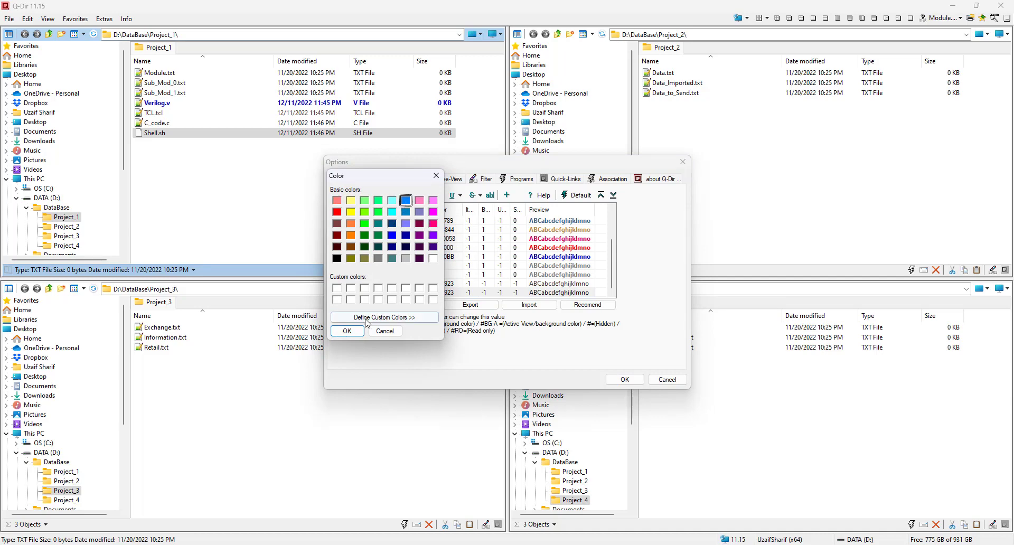
pyautogui.click(356, 333)
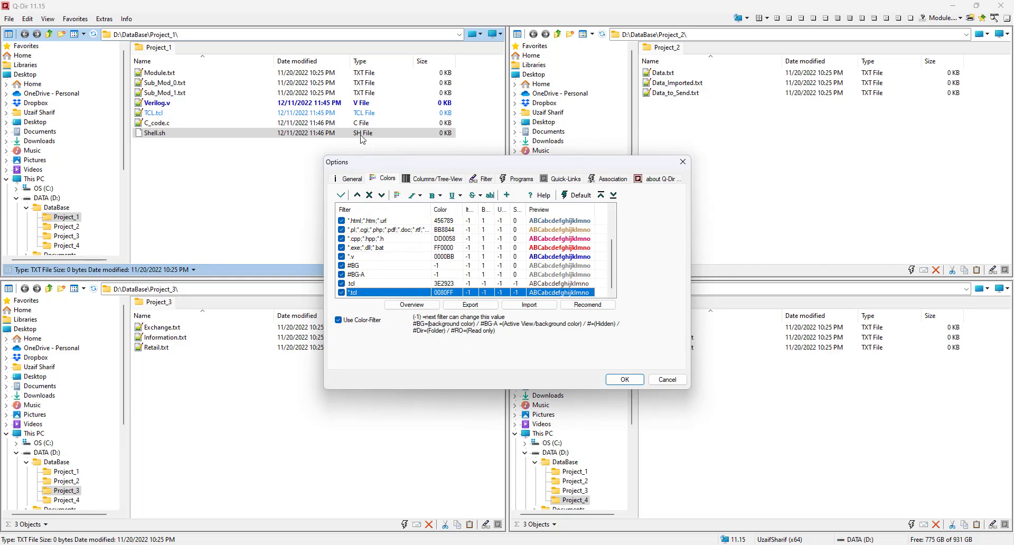
# Add a "*.c" color filter and set its color to teal 008080
pyautogui.click(507, 196)
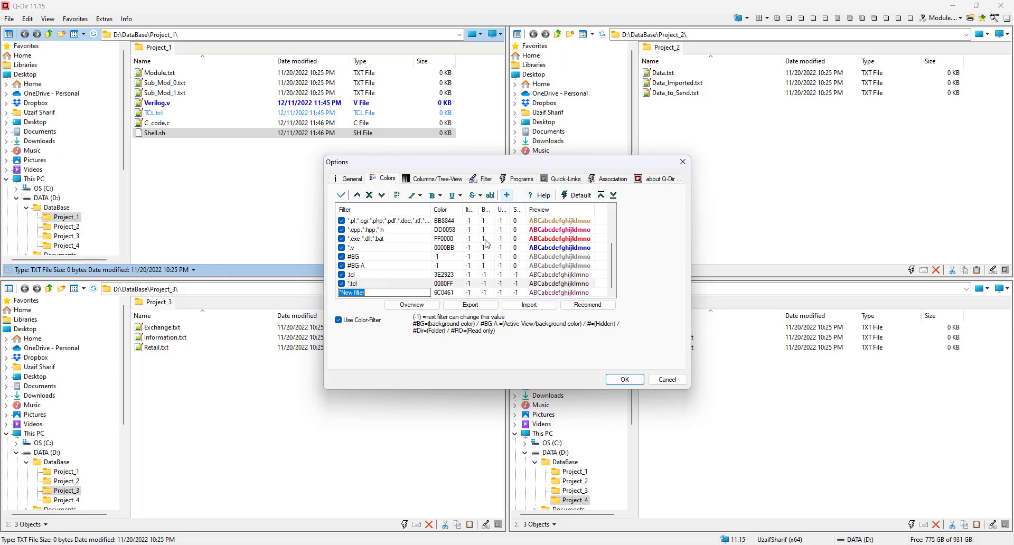
pyautogui.write('*')
pyautogui.press('Return')
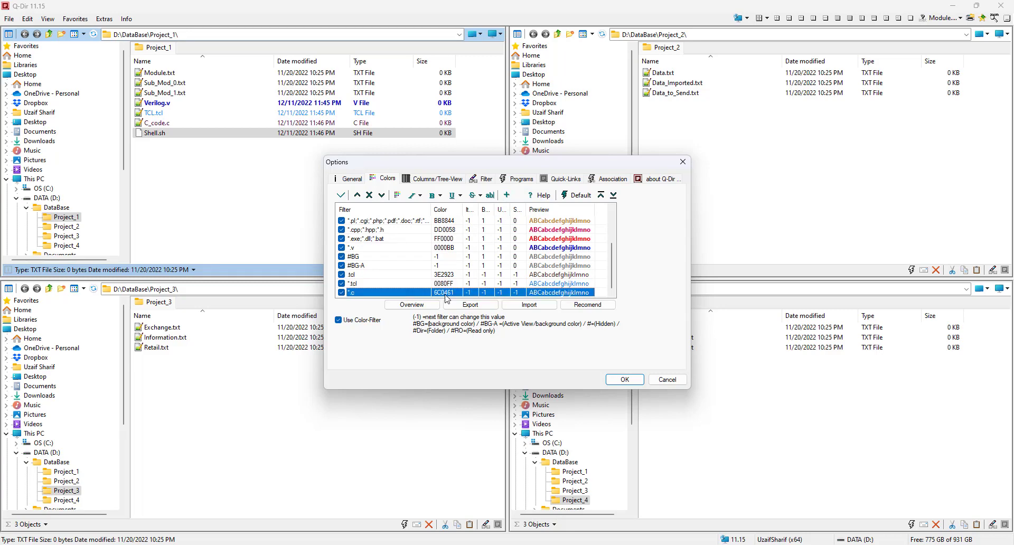
pyautogui.click(411, 195)
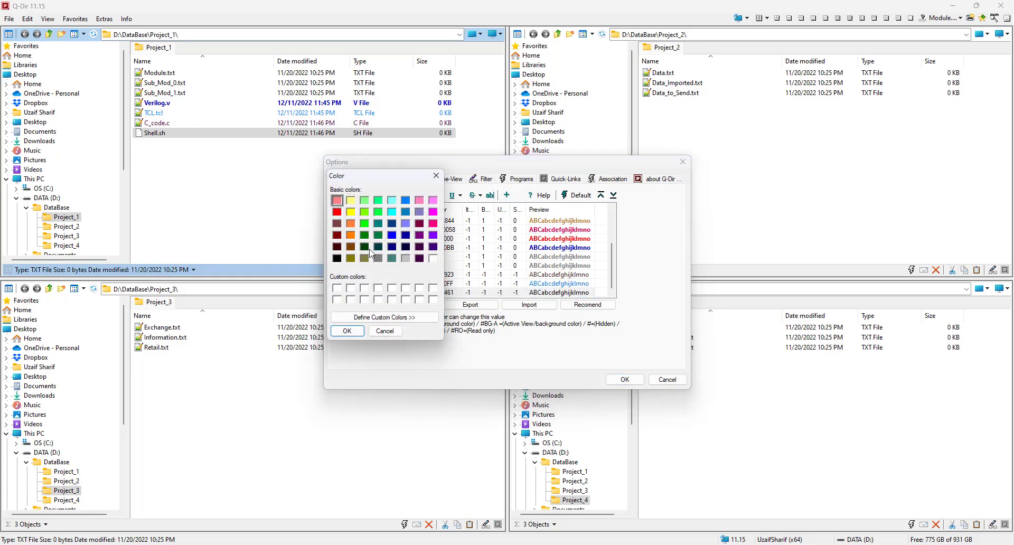
pyautogui.click(378, 223)
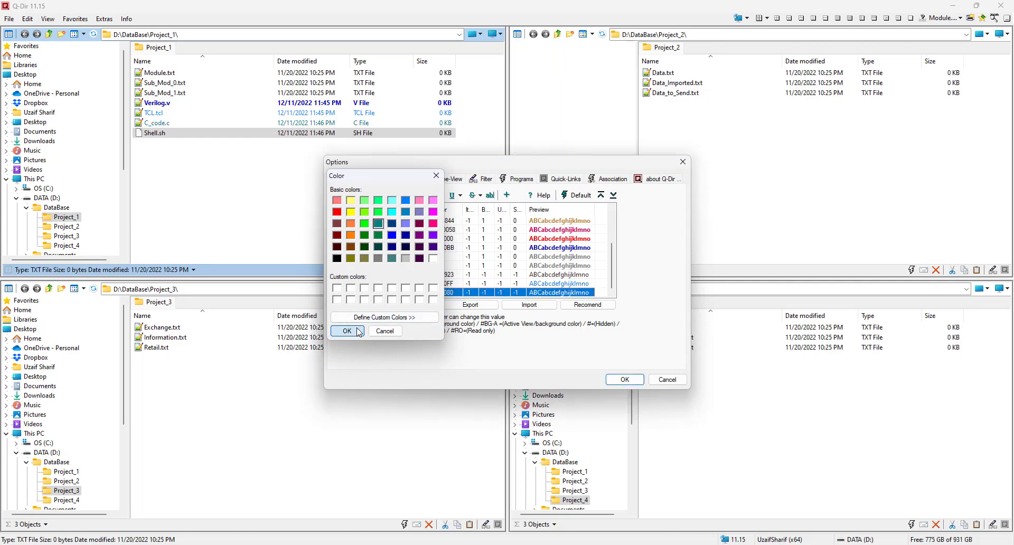
pyautogui.click(358, 330)
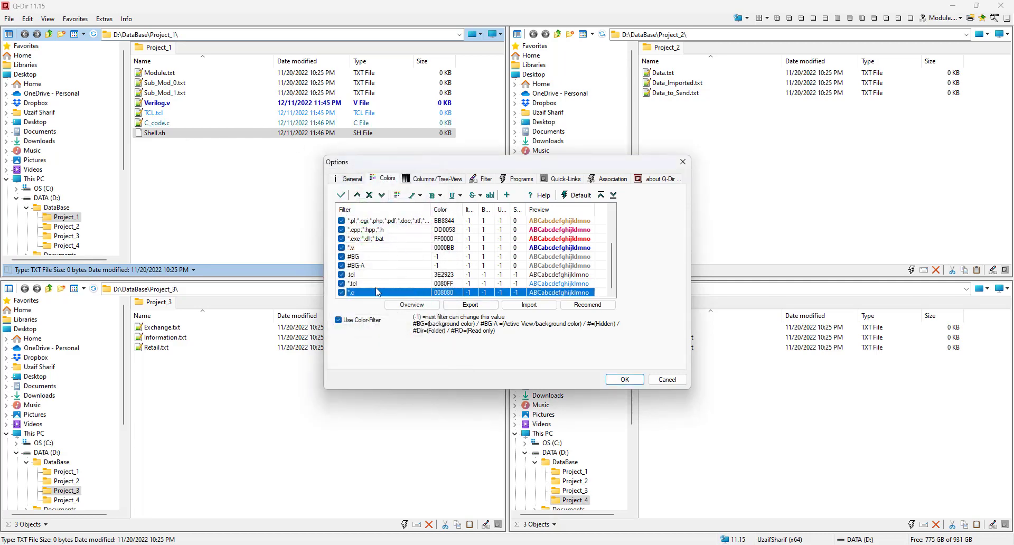
# Add a "*.sh" color filter and set its color to pink FF80FF
pyautogui.click(506, 195)
pyautogui.press('End')
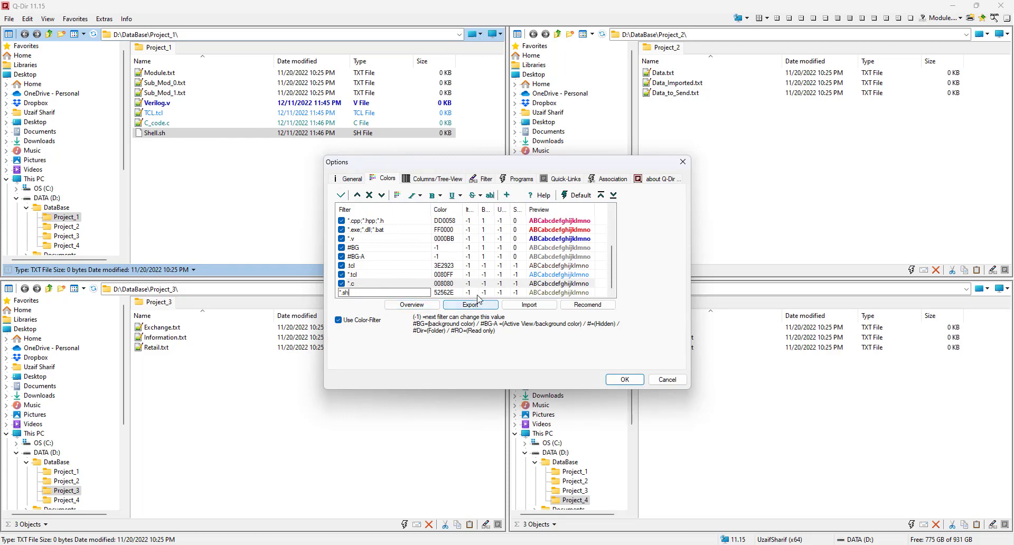
pyautogui.press('Return')
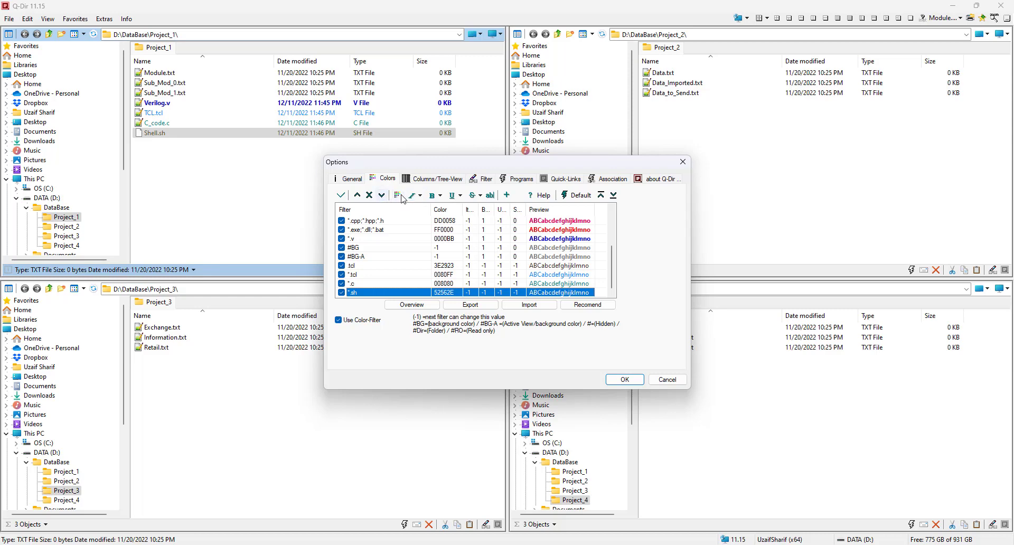
pyautogui.click(400, 196)
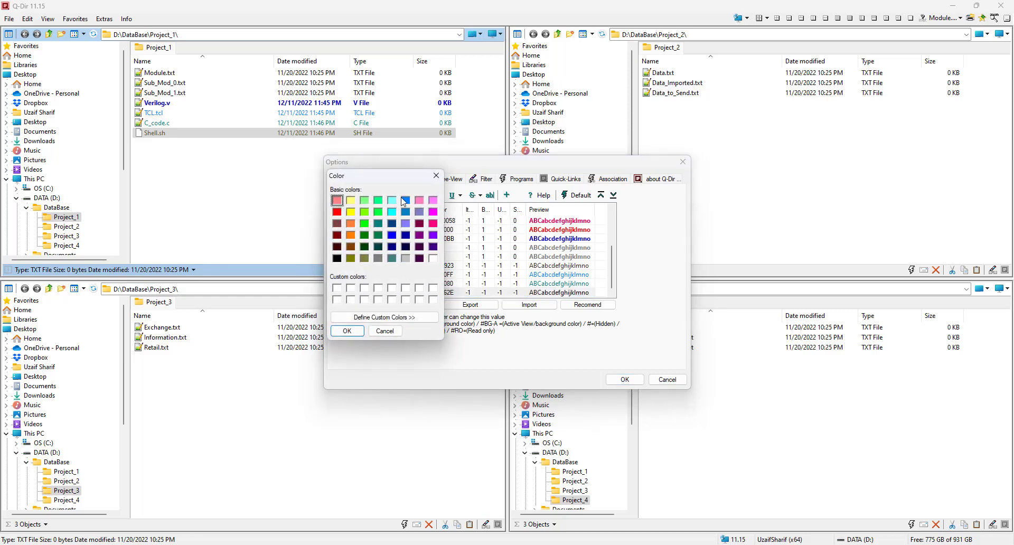
pyautogui.click(432, 200)
pyautogui.click(354, 333)
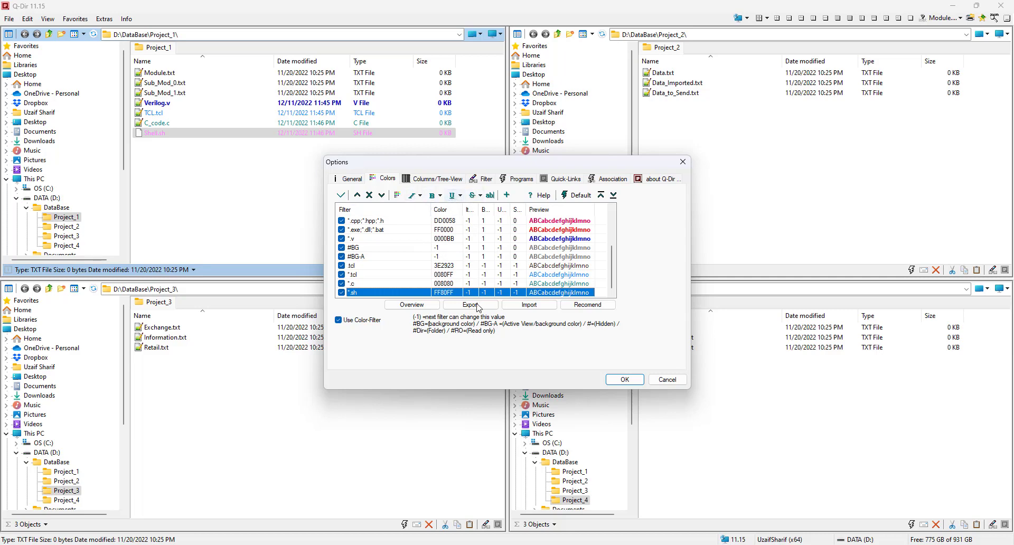
# Format the "*.tcl" color filter as bold, italic and underlined, and accept the options
pyautogui.click(444, 275)
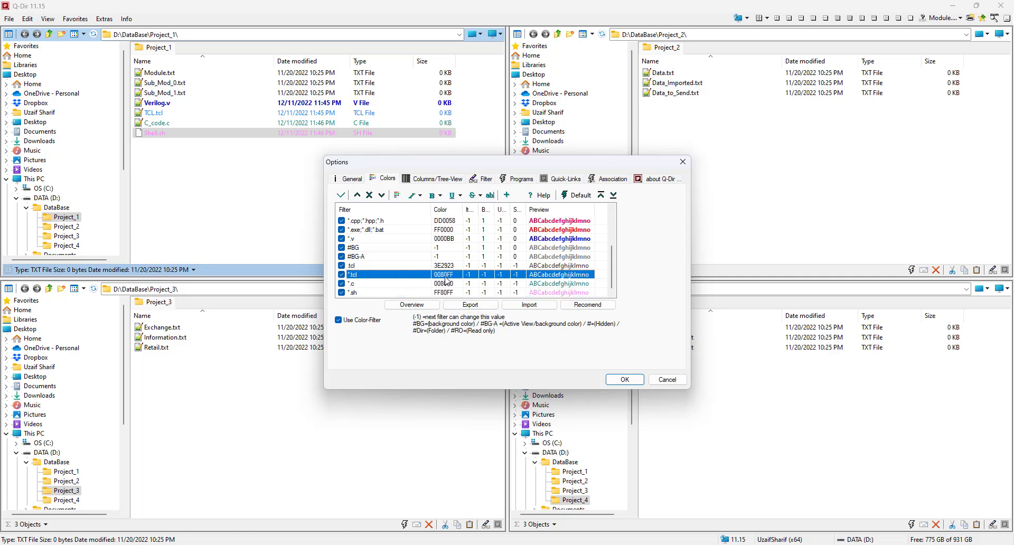
pyautogui.click(441, 198)
pyautogui.click(449, 235)
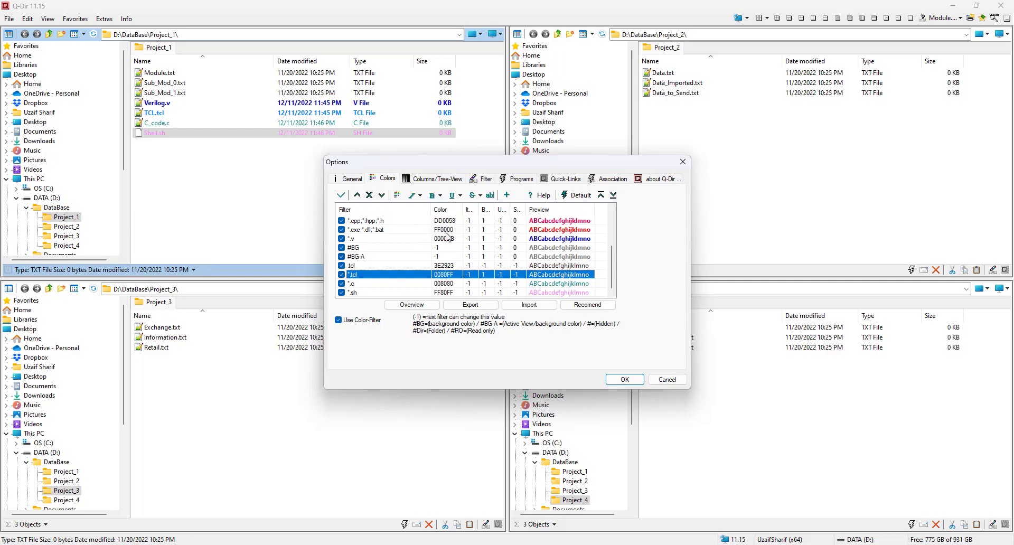
pyautogui.click(420, 196)
pyautogui.click(424, 233)
pyautogui.click(460, 196)
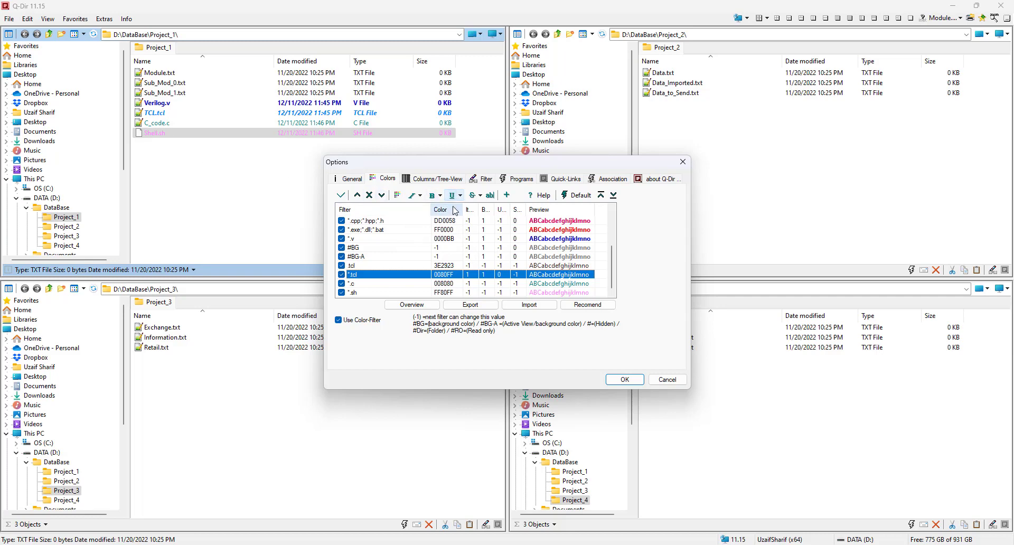
pyautogui.click(457, 223)
pyautogui.click(461, 196)
pyautogui.click(458, 232)
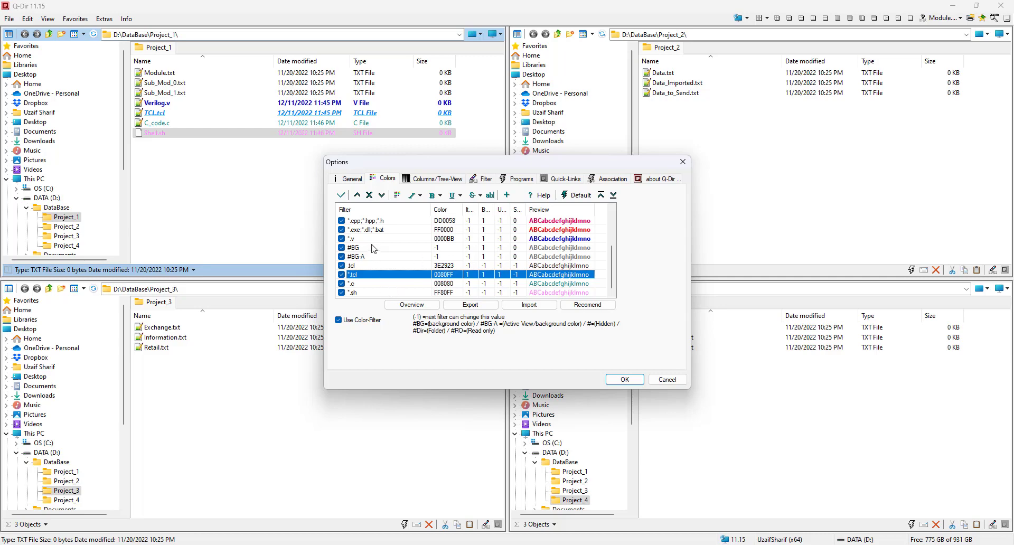
pyautogui.scroll(1, 381, 246)
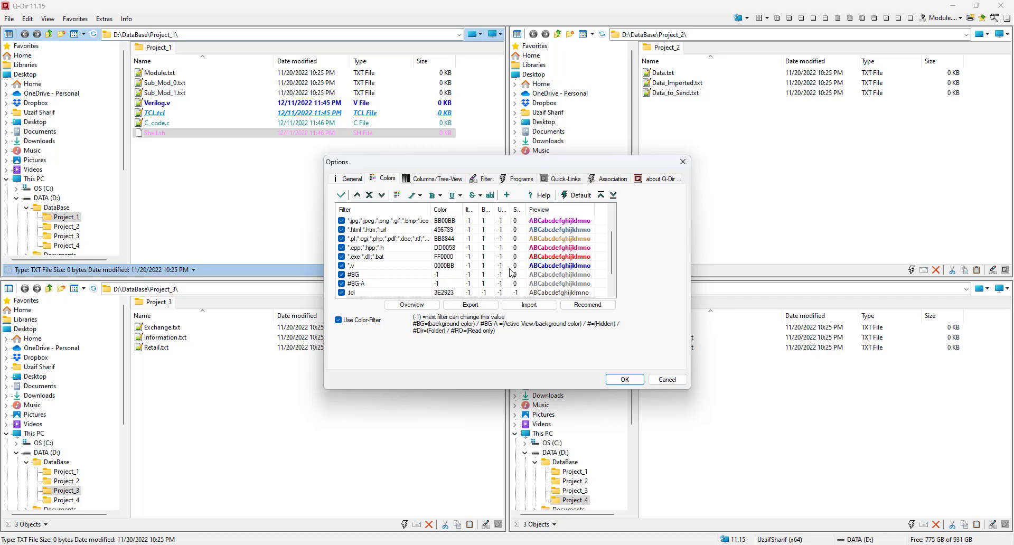
pyautogui.click(625, 379)
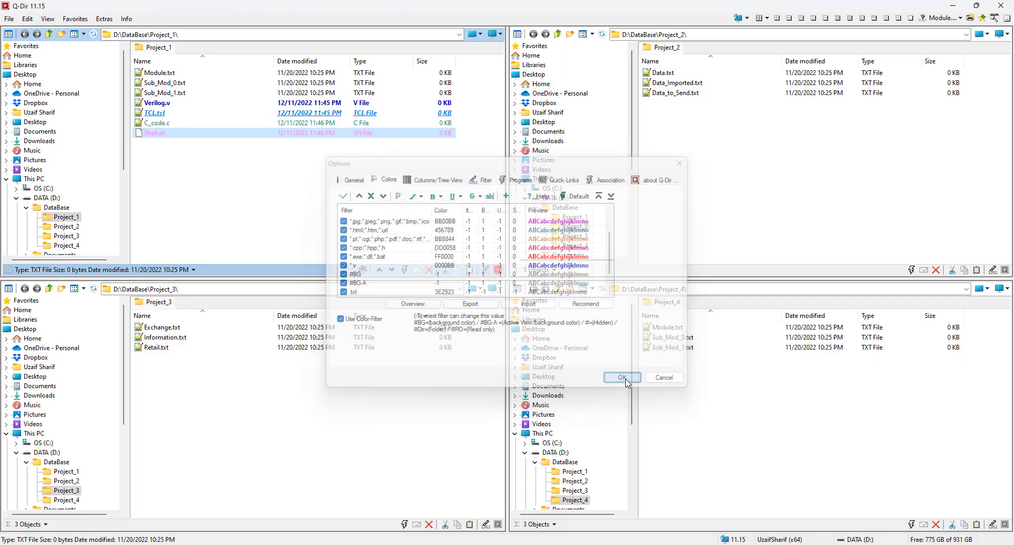
pyautogui.click(351, 205)
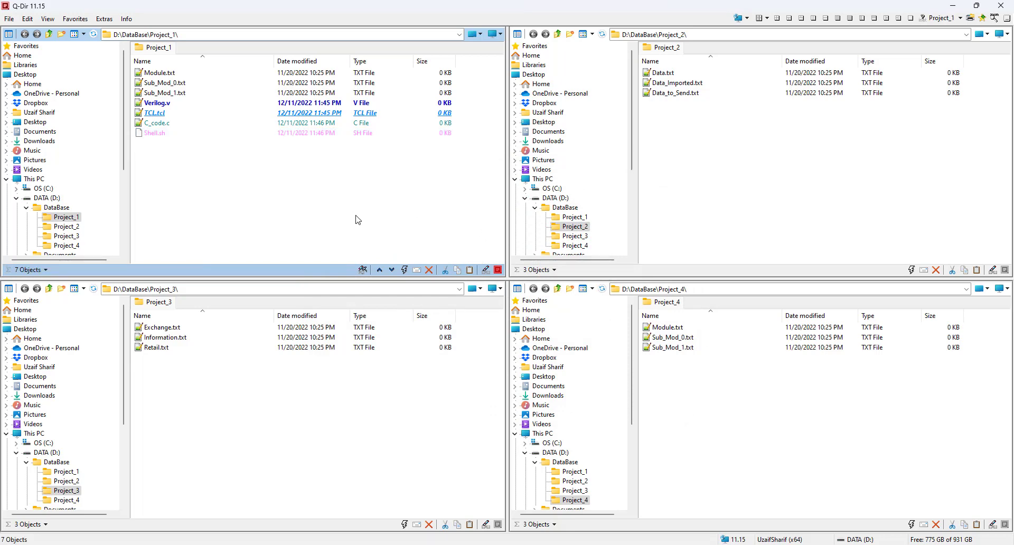